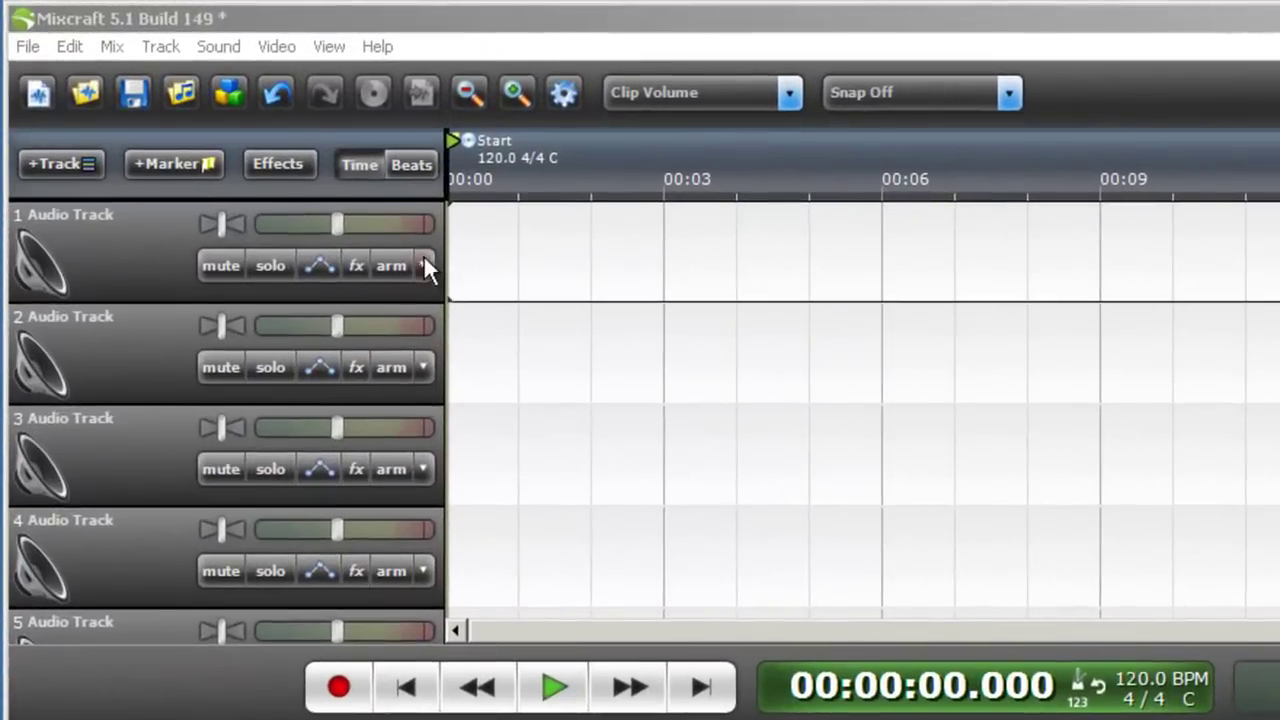
Step: Arm track 1 on the Delta 1010LT 1/2 left channel and enable Monitor Incoming Audio
{"action": "left_click", "coordinate": [291, 182]}
{"action": "mouse_move", "coordinate": [588, 380]}
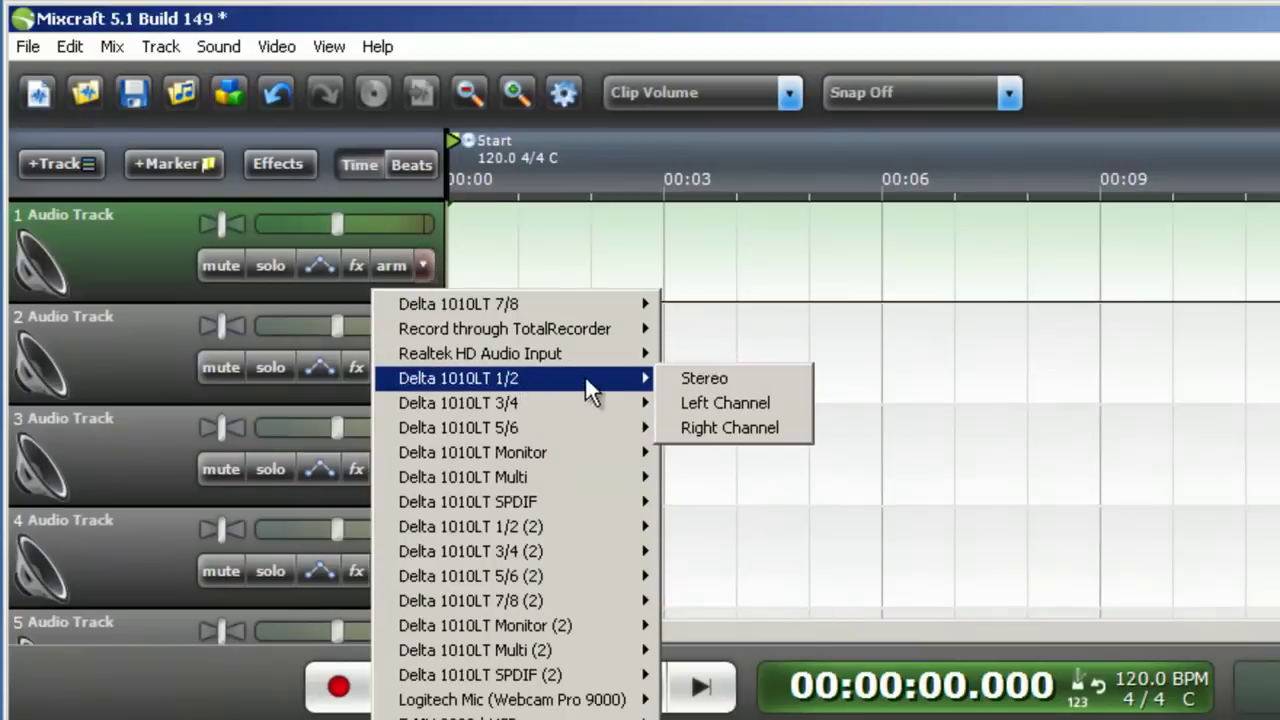
{"action": "left_click", "coordinate": [707, 402]}
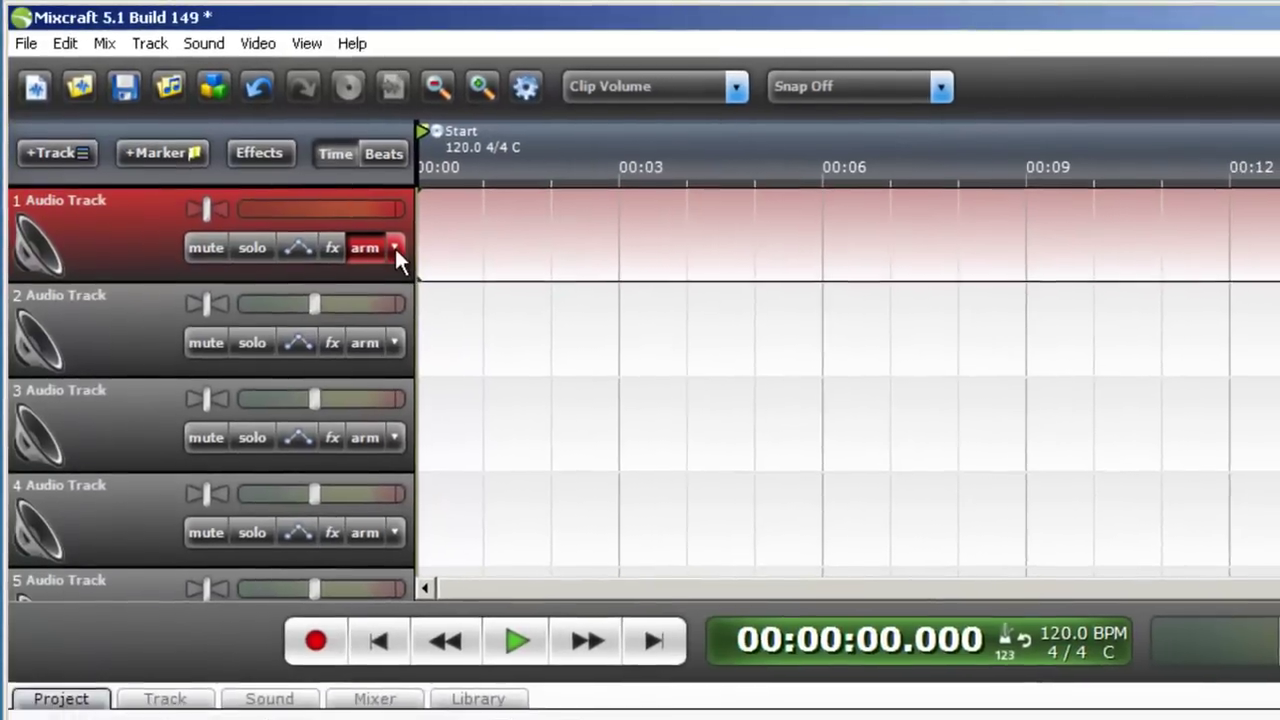
{"action": "left_click", "coordinate": [423, 265]}
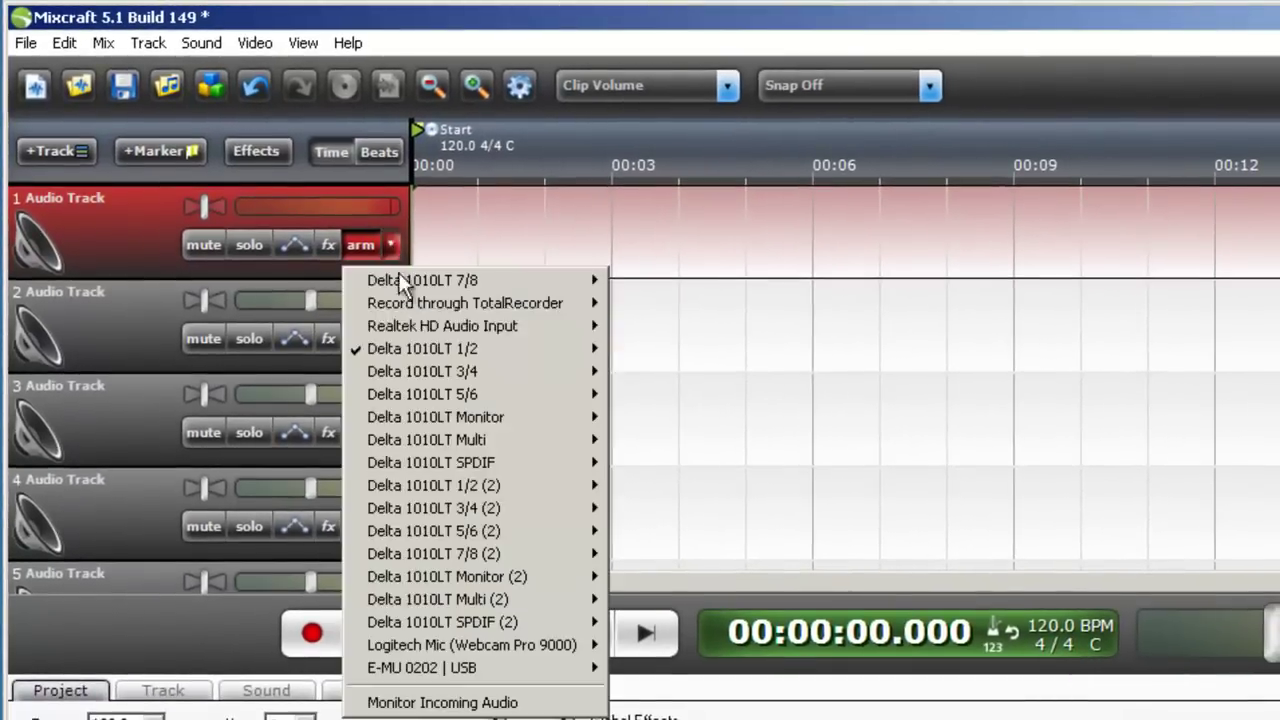
{"action": "left_click", "coordinate": [420, 701]}
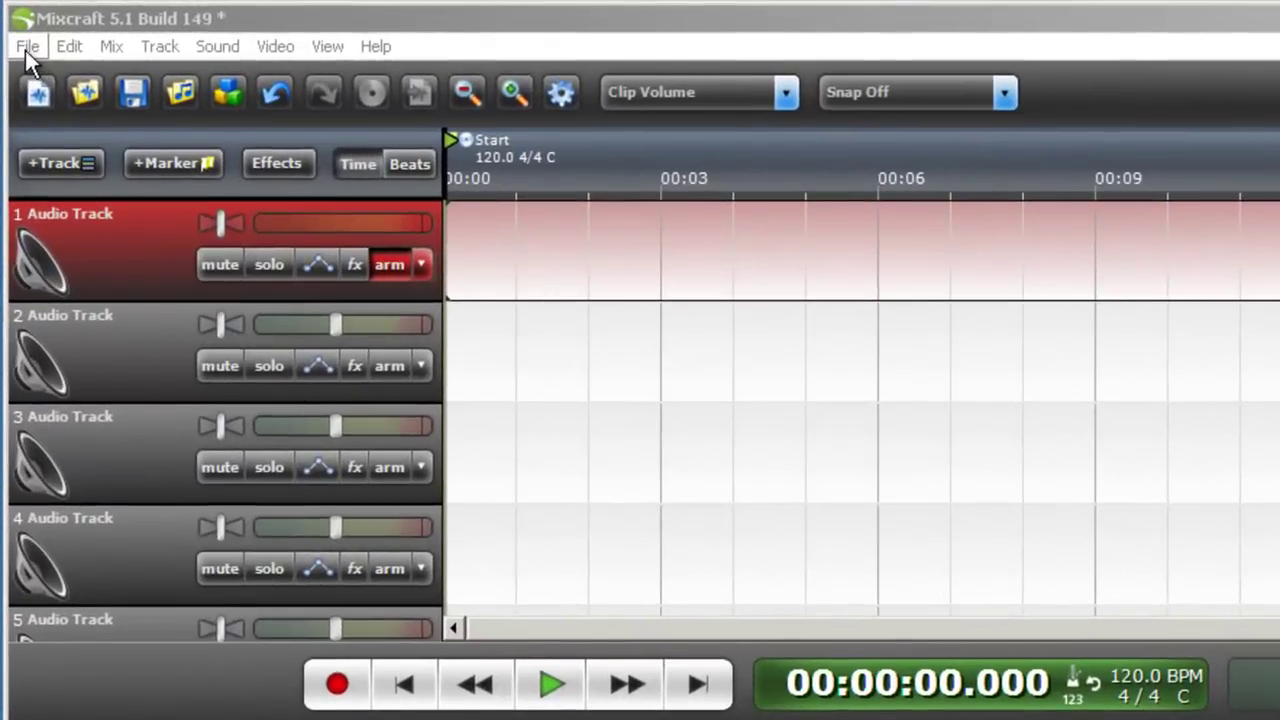
Step: Set the sound device Buffer Size to 2048 in Preferences, giving 139 ms latency
{"action": "left_click", "coordinate": [25, 50]}
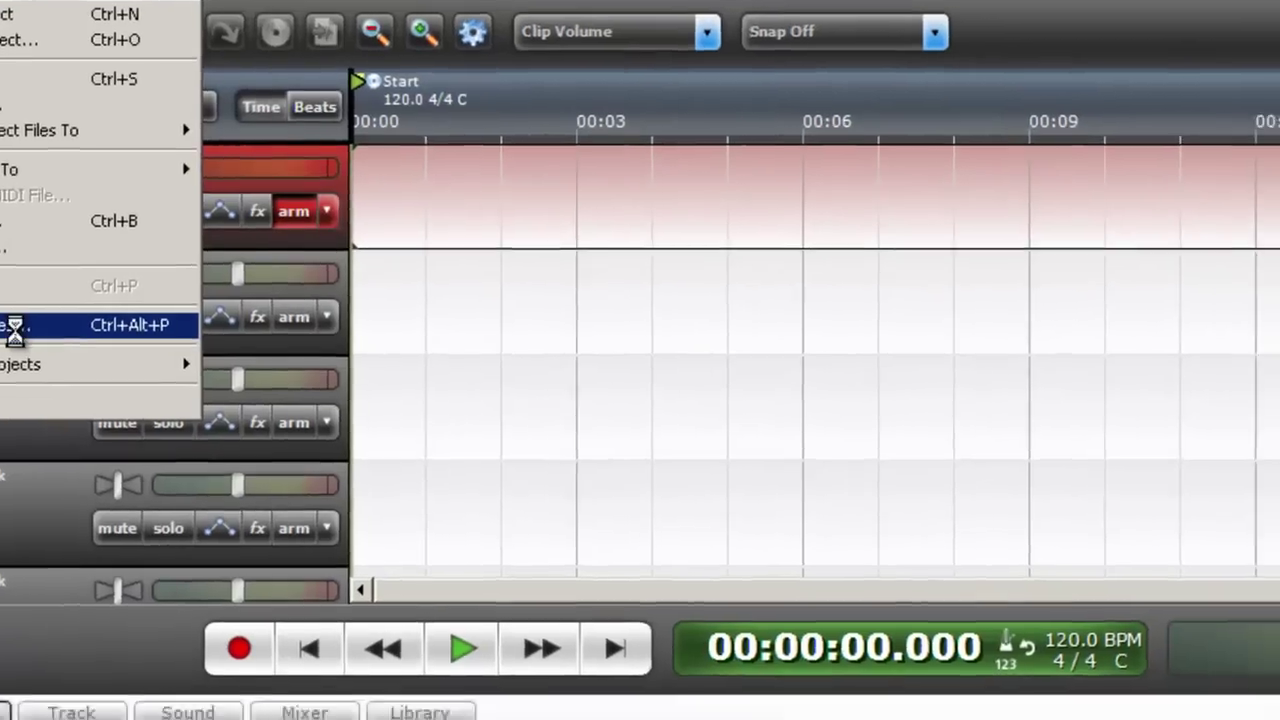
{"action": "left_click", "coordinate": [117, 378]}
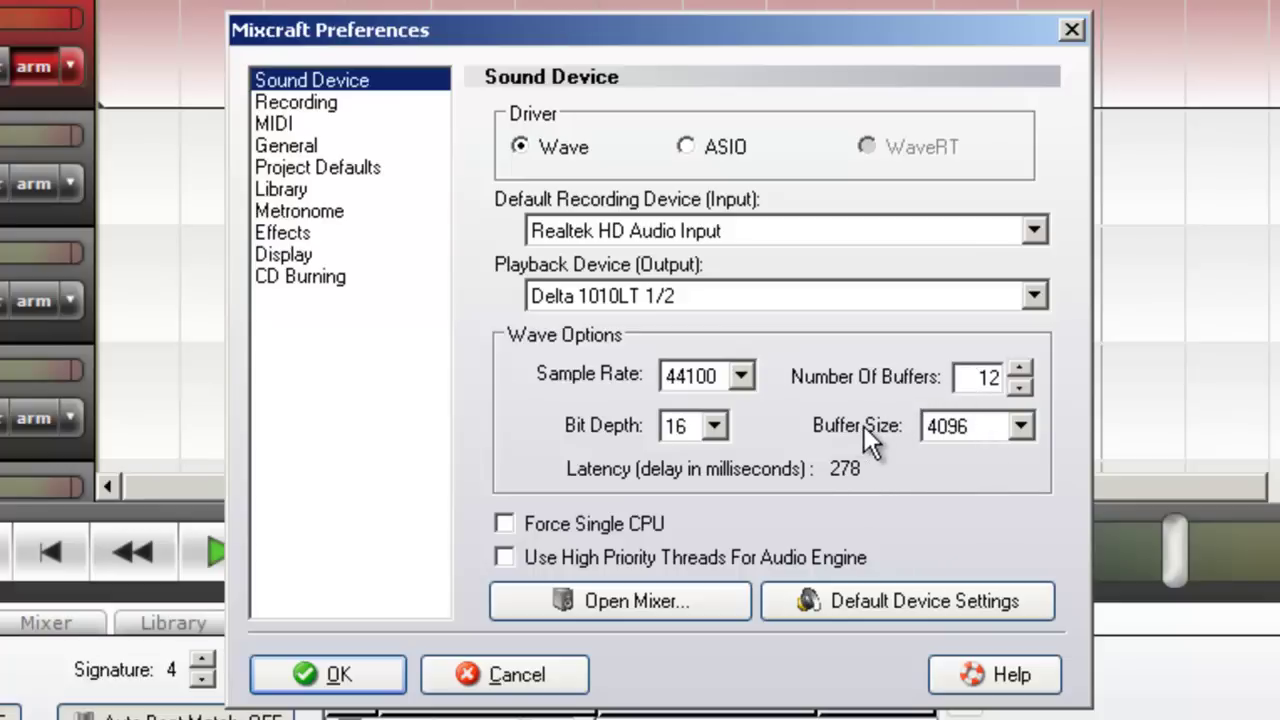
{"action": "left_click", "coordinate": [1018, 426]}
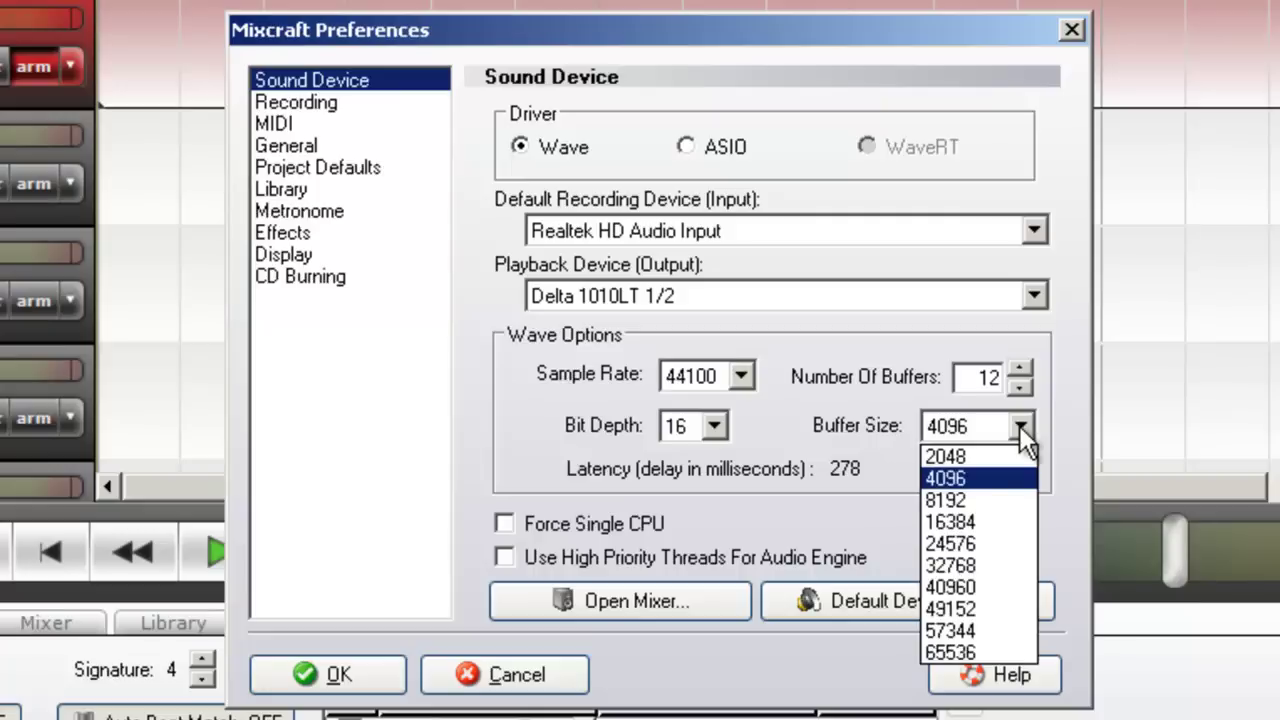
{"action": "left_click", "coordinate": [989, 457]}
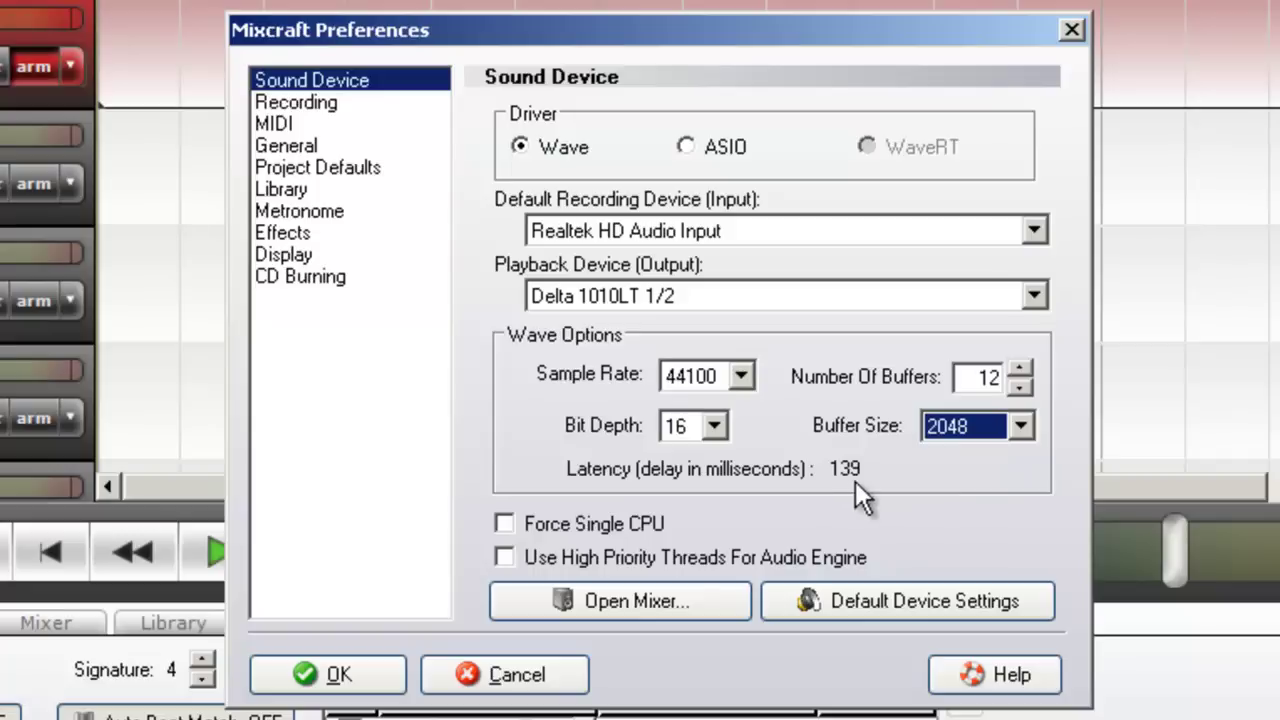
{"action": "left_click", "coordinate": [363, 669]}
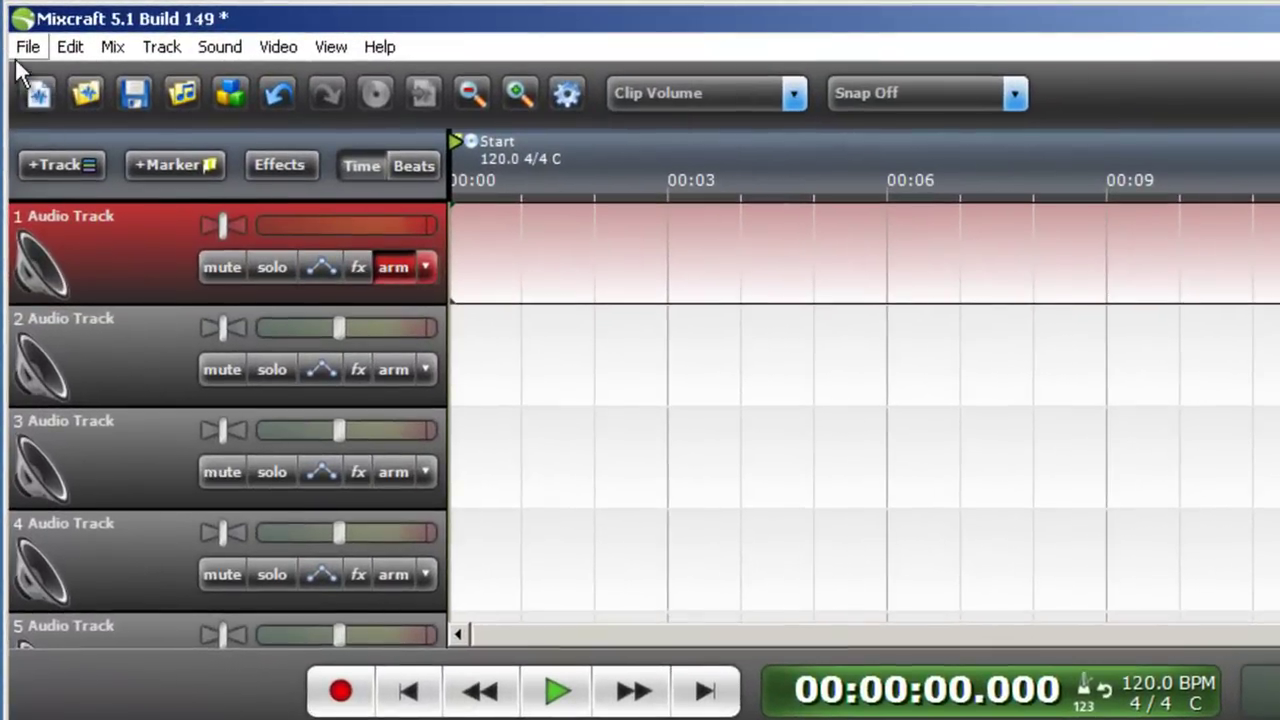
Step: Lower the Number Of Buffers from 12 to 8 in Preferences and apply it
{"action": "left_click", "coordinate": [20, 50]}
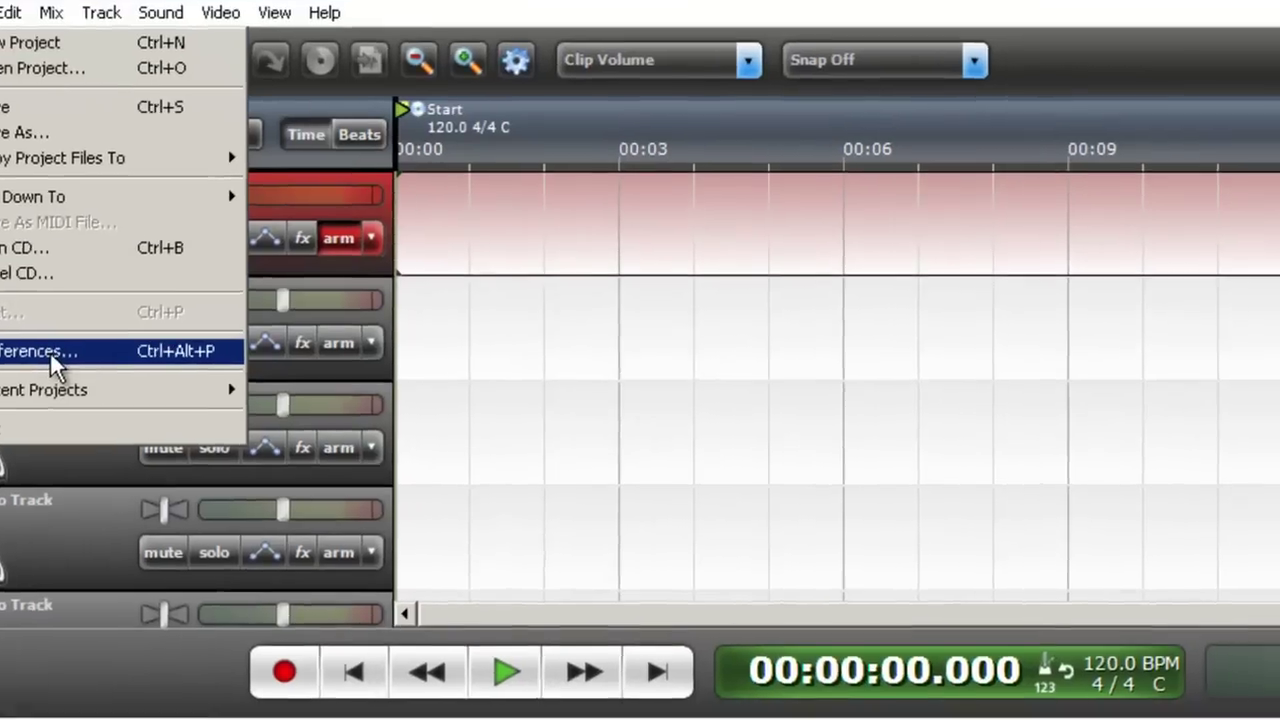
{"action": "left_click", "coordinate": [70, 378]}
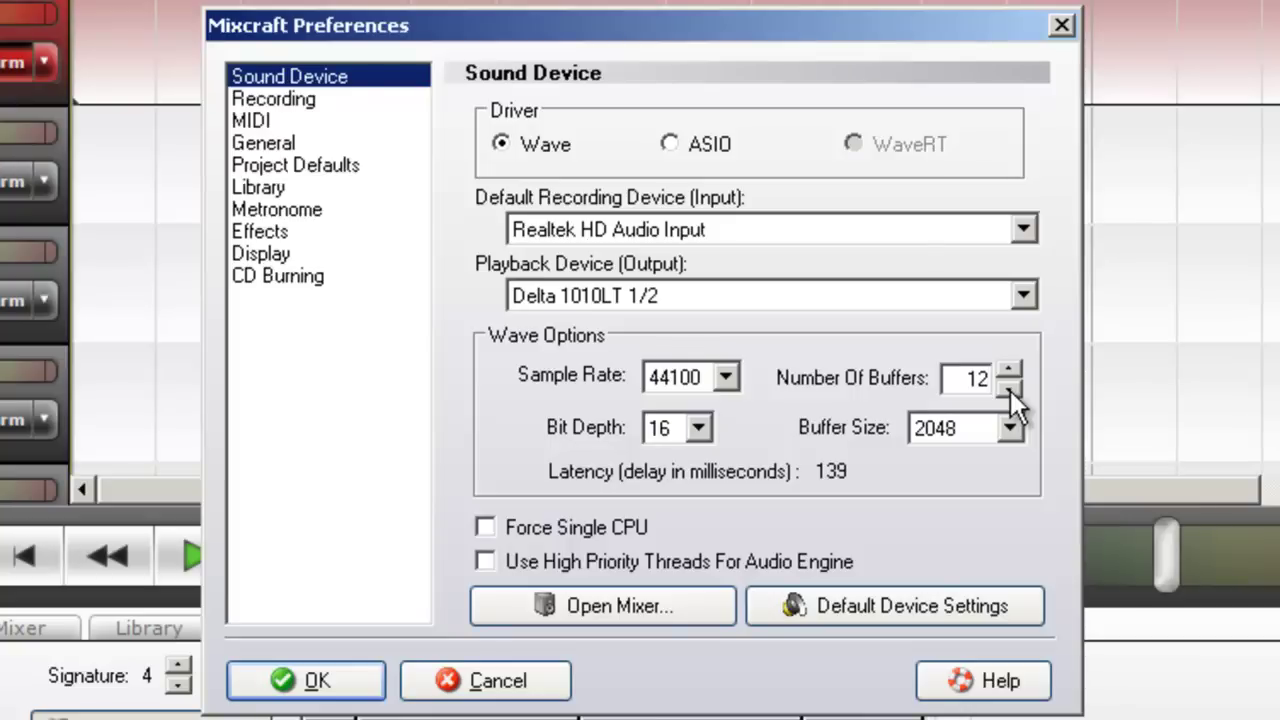
{"action": "left_click", "coordinate": [1010, 390]}
{"action": "left_click", "coordinate": [1010, 390]}
{"action": "left_click", "coordinate": [1010, 390]}
{"action": "left_click", "coordinate": [1010, 390]}
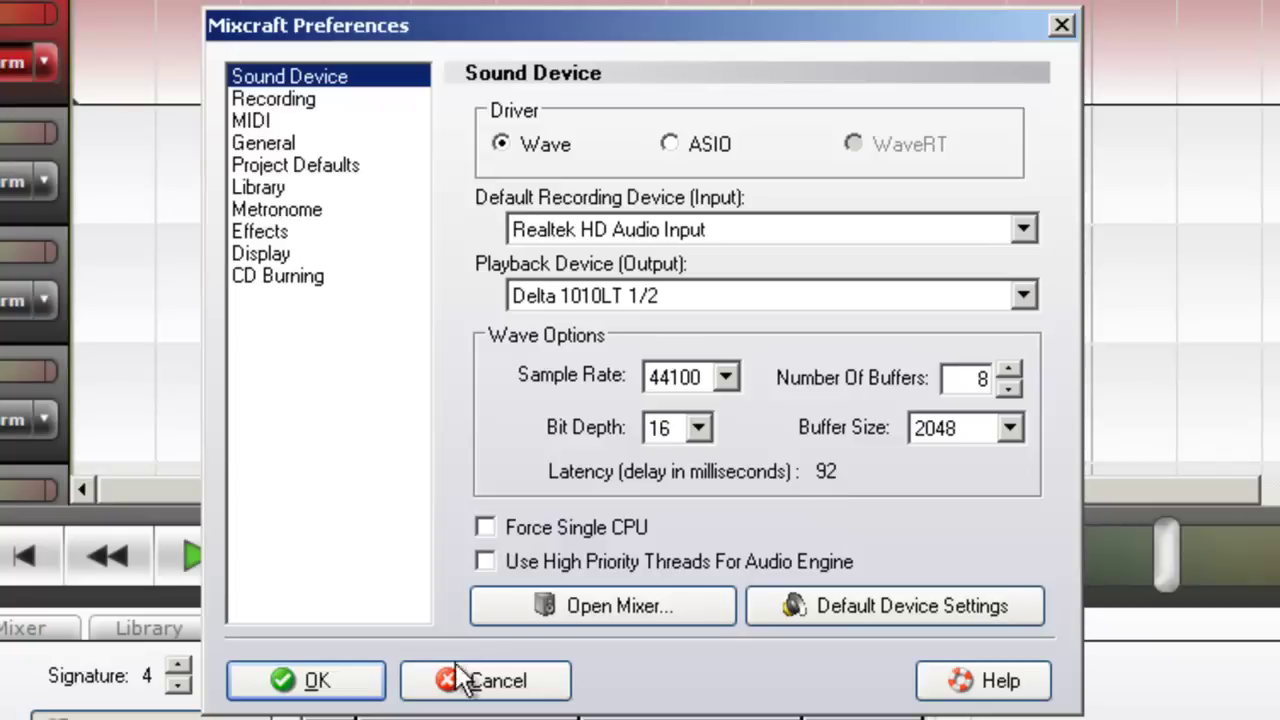
{"action": "left_click", "coordinate": [350, 680]}
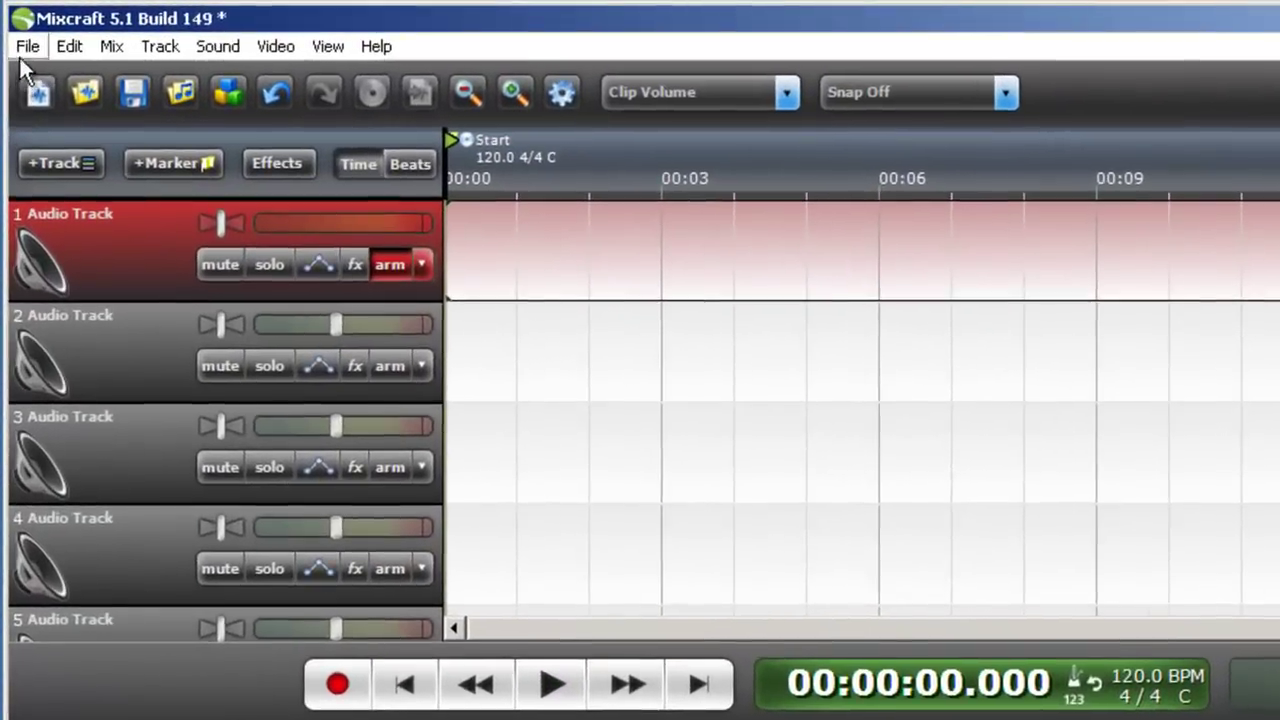
Step: Lower the Number Of Buffers further to 5 for 58 ms latency
{"action": "left_click", "coordinate": [19, 31]}
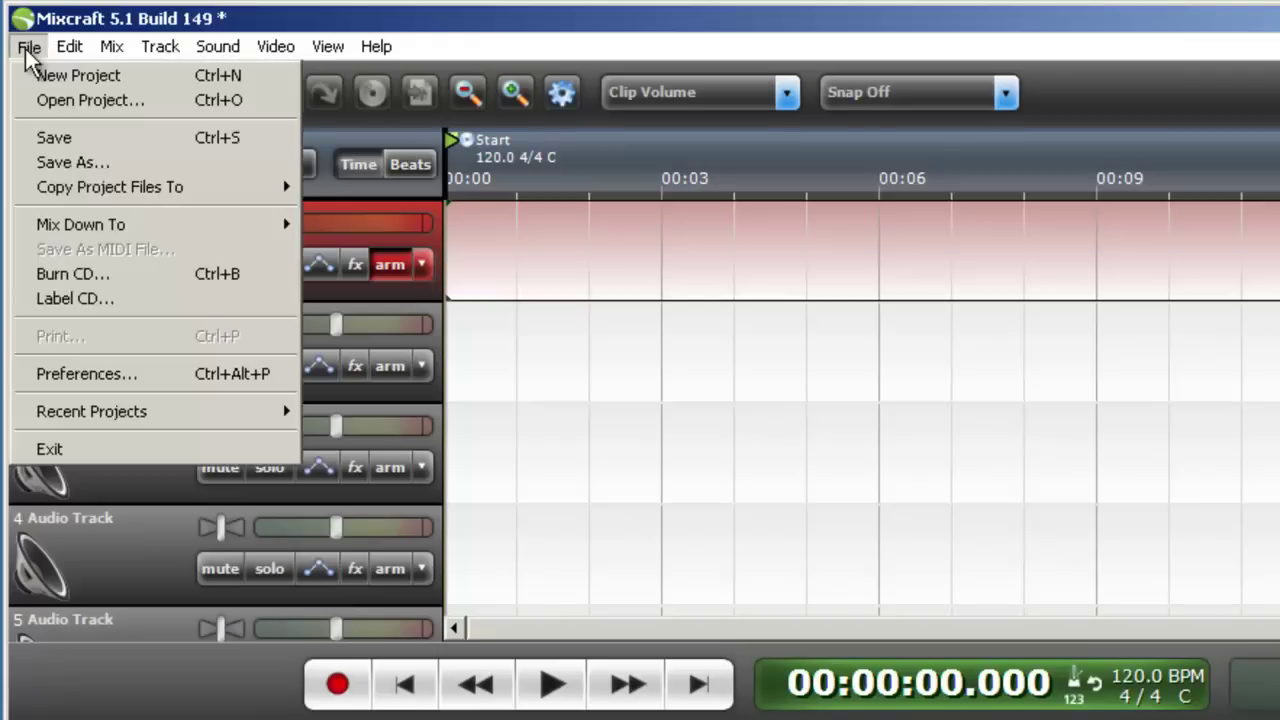
{"action": "left_click", "coordinate": [105, 378]}
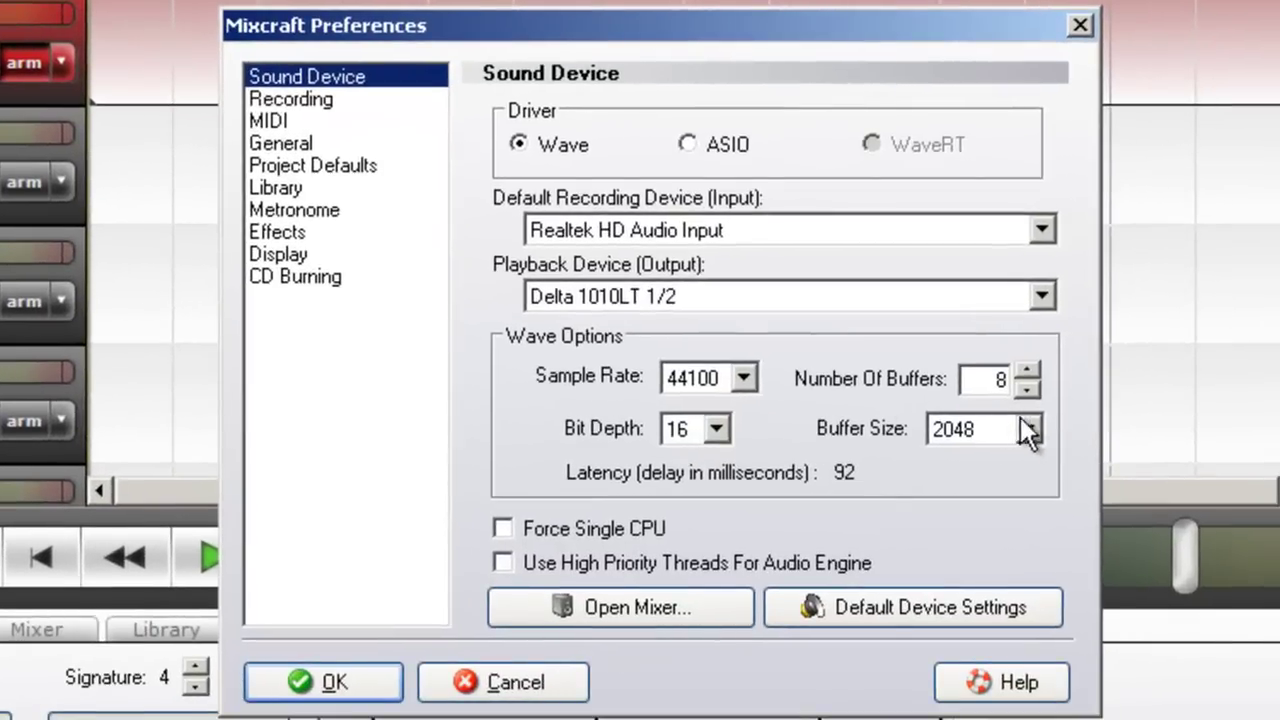
{"action": "left_click", "coordinate": [1027, 390]}
{"action": "left_click", "coordinate": [1027, 390]}
{"action": "left_click", "coordinate": [1027, 390]}
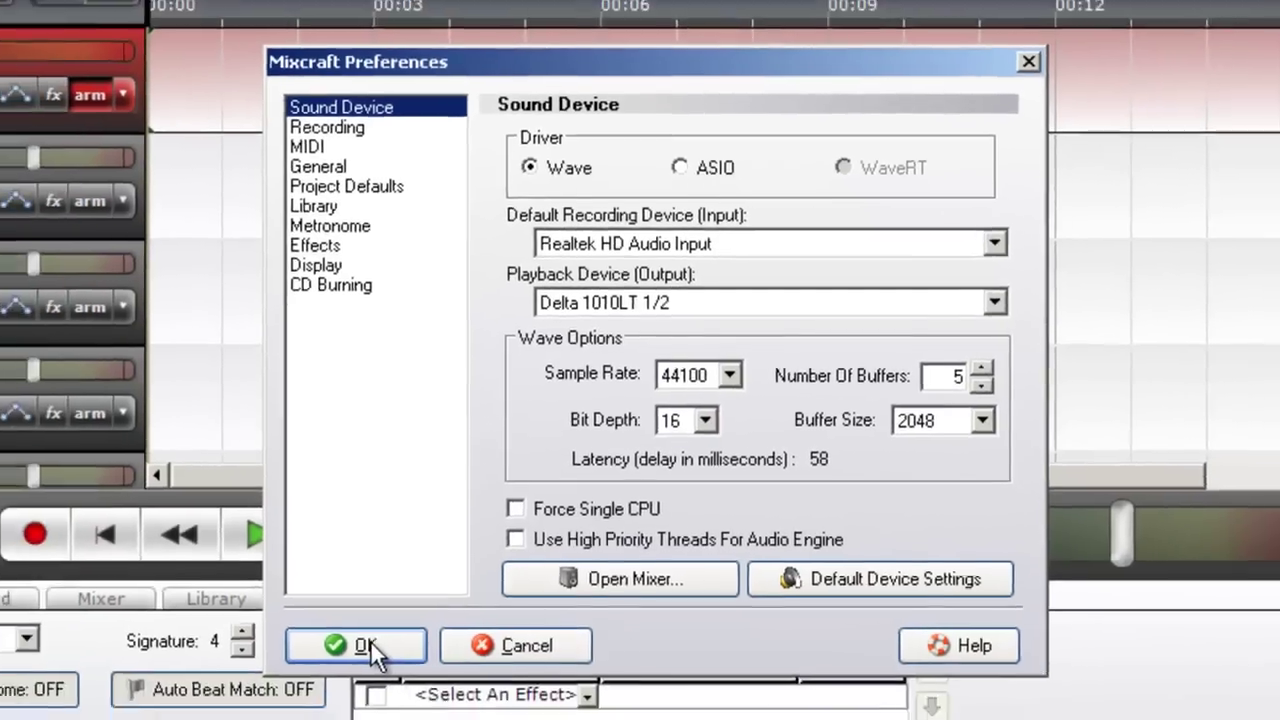
{"action": "left_click", "coordinate": [330, 682]}
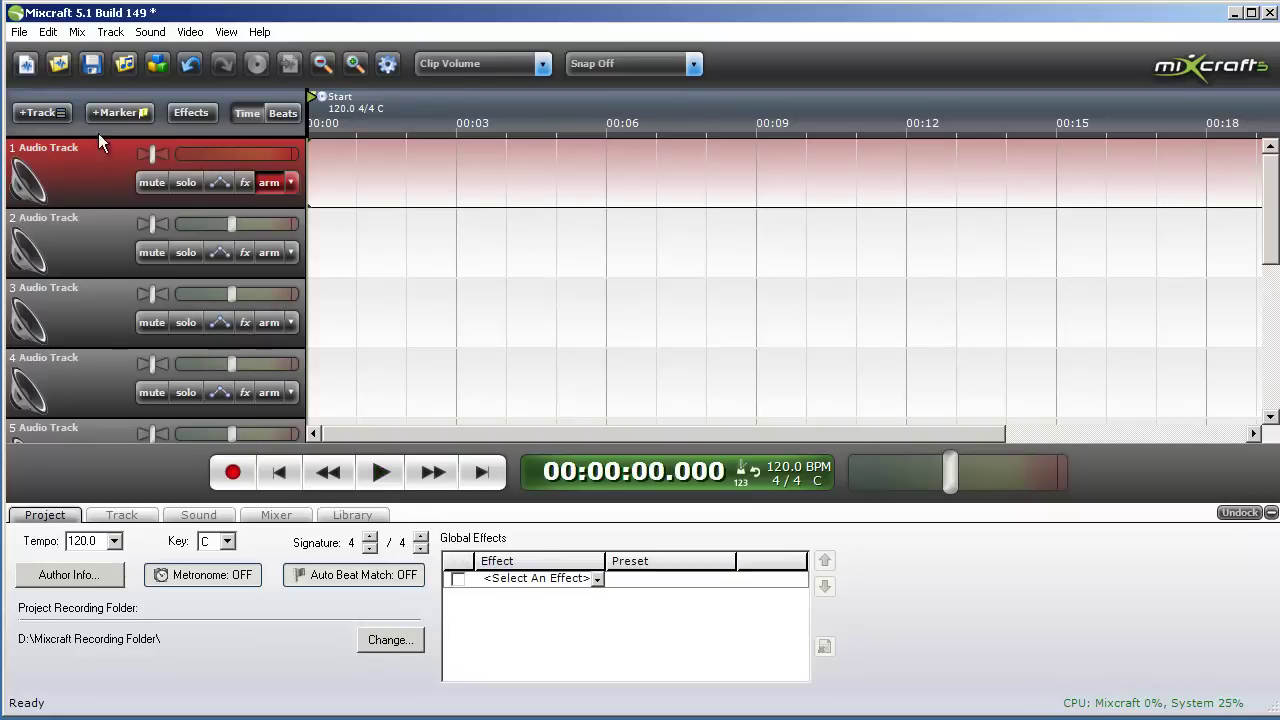
Step: Raise the Number Of Buffers from 5 to 8 in Preferences for 92 ms latency
{"action": "left_click", "coordinate": [21, 33]}
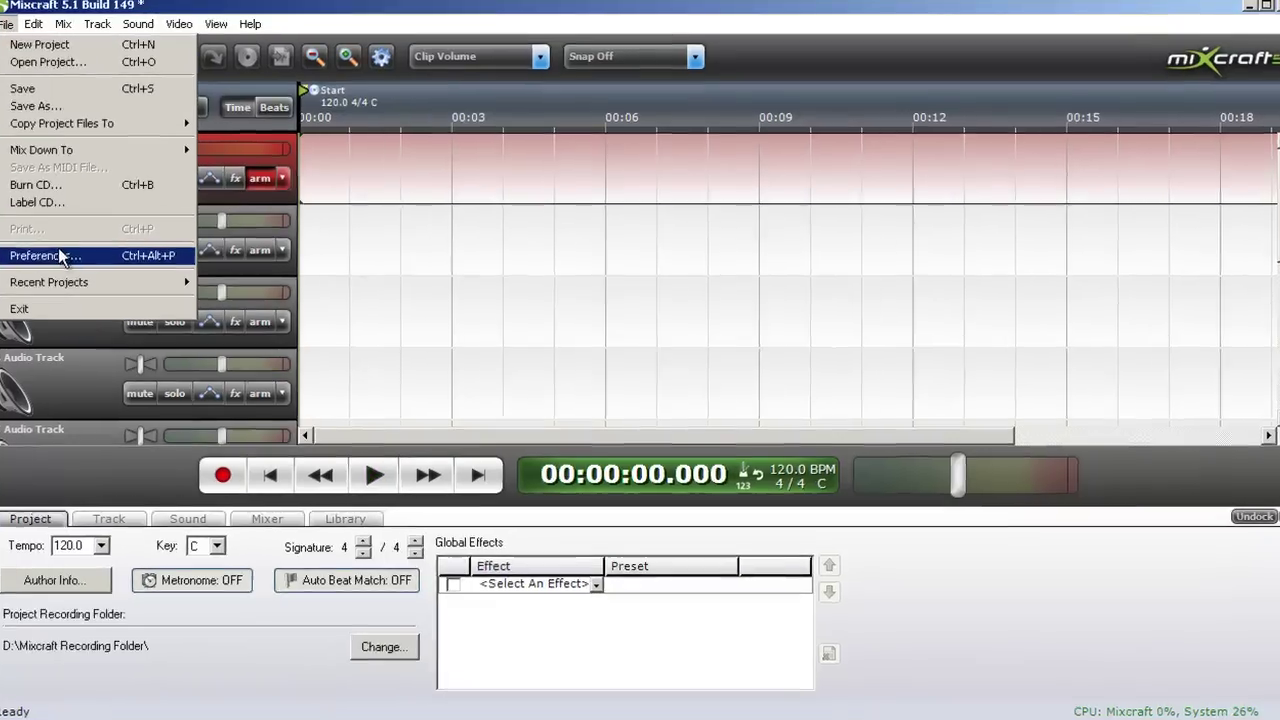
{"action": "left_click", "coordinate": [58, 257]}
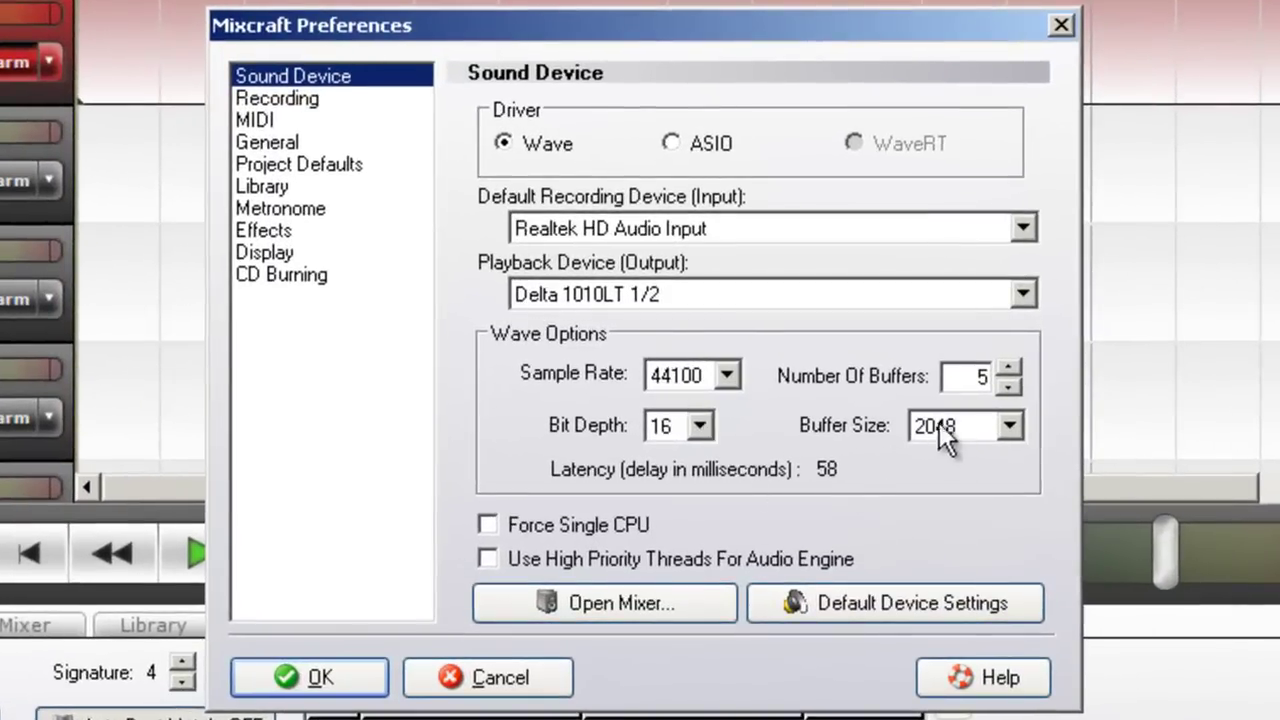
{"action": "left_click", "coordinate": [1009, 367]}
{"action": "left_click", "coordinate": [1009, 367]}
{"action": "left_click", "coordinate": [1009, 367]}
{"action": "left_click", "coordinate": [376, 688]}
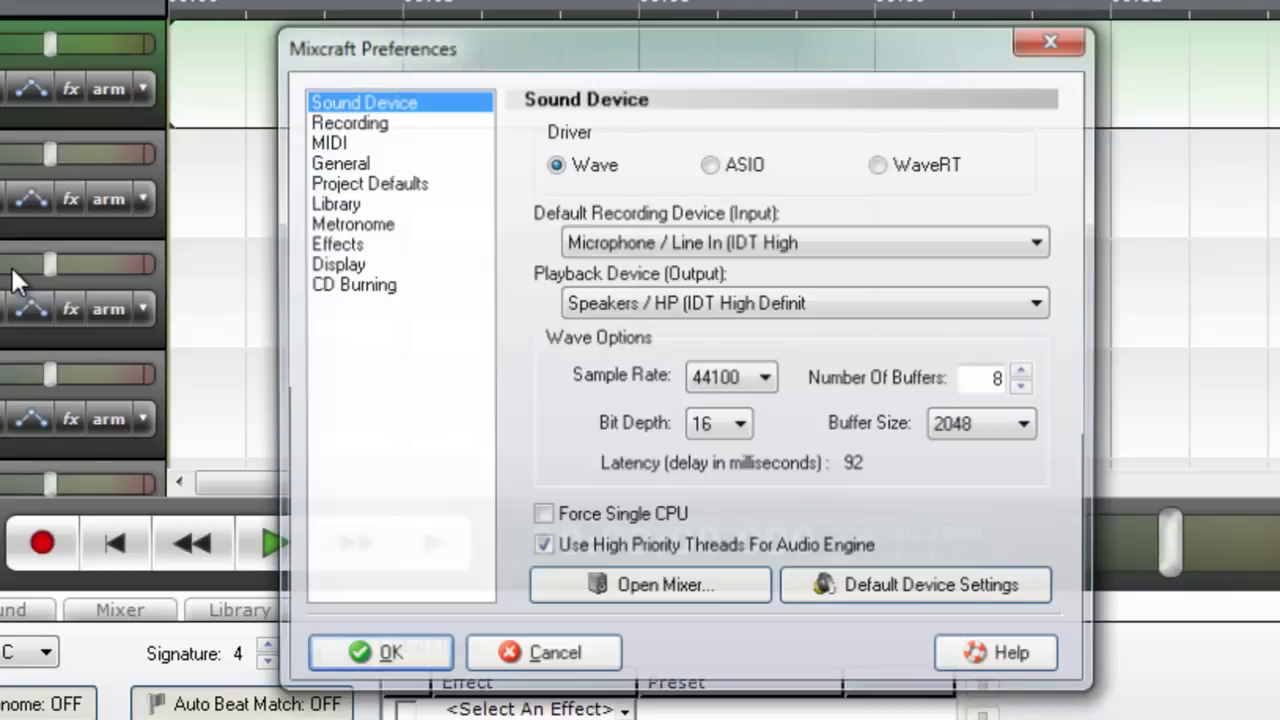
Step: Switch the audio driver to WaveRT with Exclusive Mode on, suppressing the exclusive-mode notice
{"action": "left_click", "coordinate": [881, 165]}
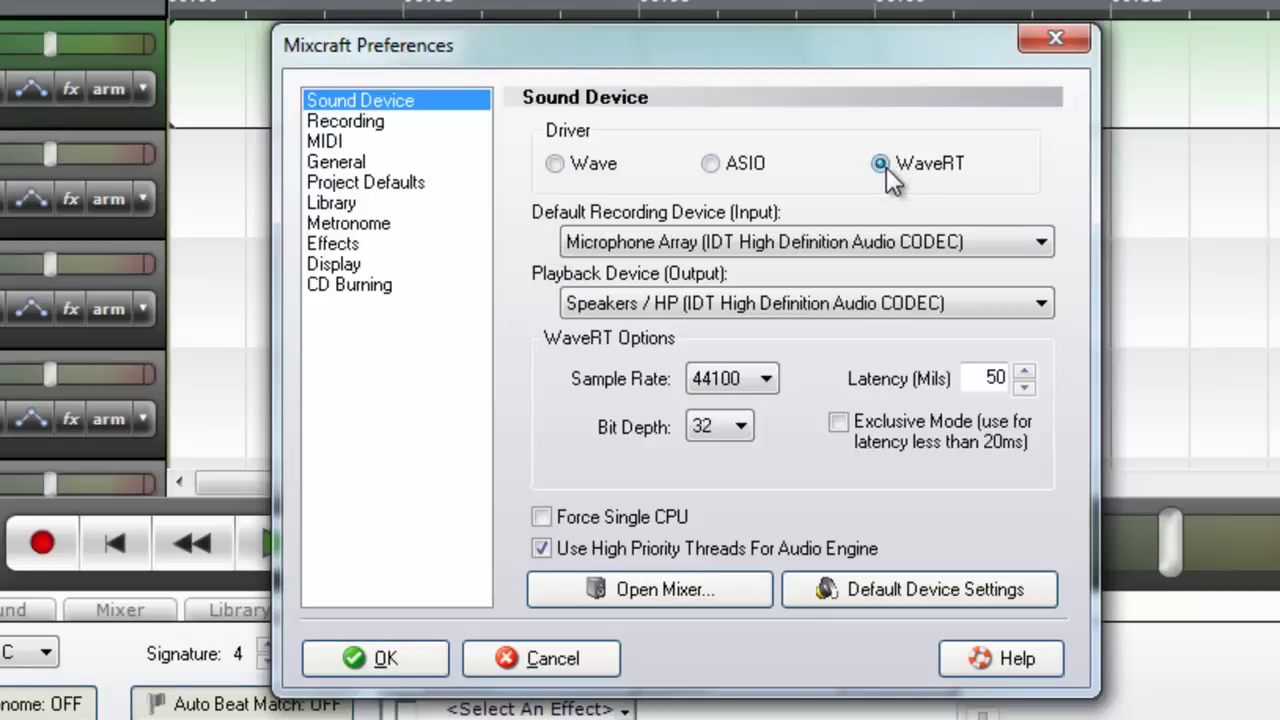
{"action": "left_click", "coordinate": [848, 426]}
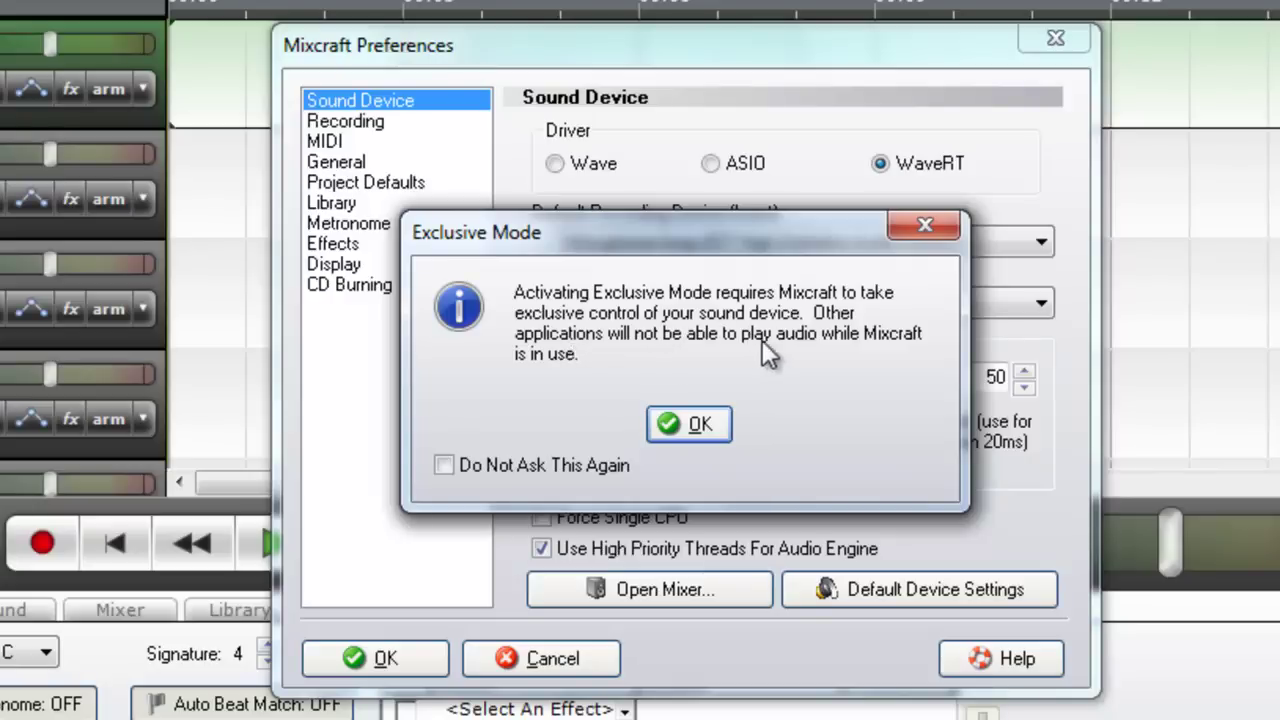
{"action": "left_click", "coordinate": [447, 466]}
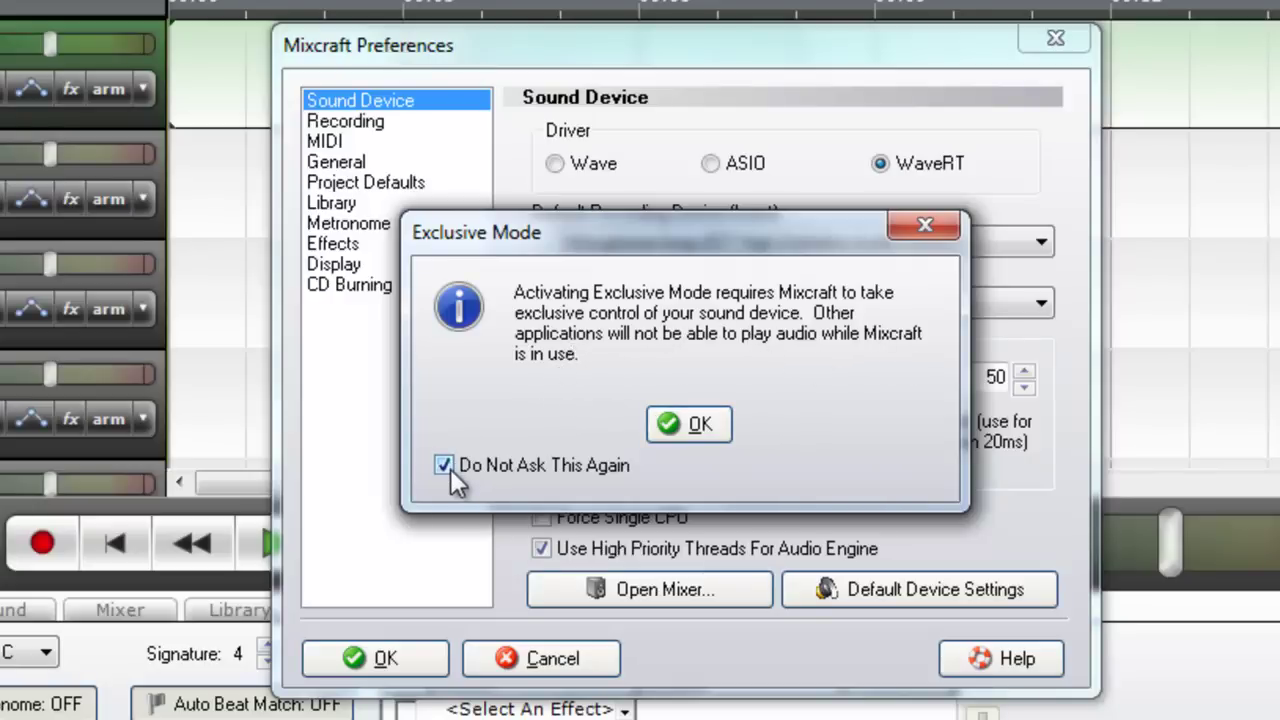
{"action": "left_click", "coordinate": [697, 424]}
Step: Lower the WaveRT latency from 50 to 19 ms and apply the settings
{"action": "left_click", "coordinate": [1024, 388]}
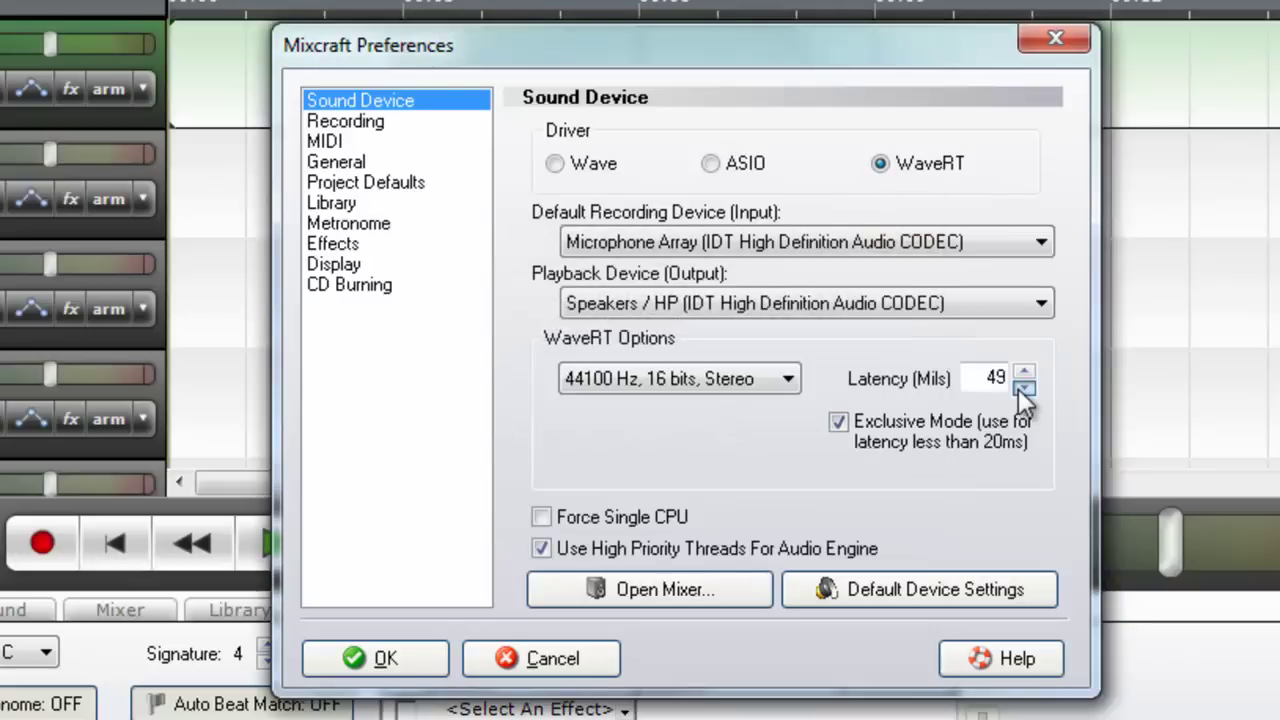
{"action": "left_click", "coordinate": [1024, 388]}
{"action": "left_click", "coordinate": [1024, 388]}
{"action": "left_click", "coordinate": [1024, 388]}
{"action": "left_click", "coordinate": [1024, 388]}
{"action": "left_click", "coordinate": [1024, 388]}
{"action": "left_click", "coordinate": [1024, 388]}
{"action": "left_click", "coordinate": [1024, 388]}
{"action": "left_click", "coordinate": [1024, 388]}
{"action": "double_click", "coordinate": [1024, 388]}
{"action": "double_click", "coordinate": [1024, 388]}
{"action": "double_click", "coordinate": [1024, 388]}
{"action": "double_click", "coordinate": [1024, 388]}
{"action": "double_click", "coordinate": [1024, 388]}
{"action": "double_click", "coordinate": [1024, 388]}
{"action": "left_click", "coordinate": [1024, 388]}
{"action": "double_click", "coordinate": [1024, 388]}
{"action": "double_click", "coordinate": [1024, 388]}
{"action": "left_click", "coordinate": [1024, 388]}
{"action": "left_click", "coordinate": [1024, 388]}
{"action": "double_click", "coordinate": [1024, 388]}
{"action": "left_click", "coordinate": [1024, 388]}
{"action": "double_click", "coordinate": [1024, 388]}
{"action": "left_click", "coordinate": [1024, 388]}
{"action": "double_click", "coordinate": [1024, 388]}
{"action": "left_click", "coordinate": [393, 667]}
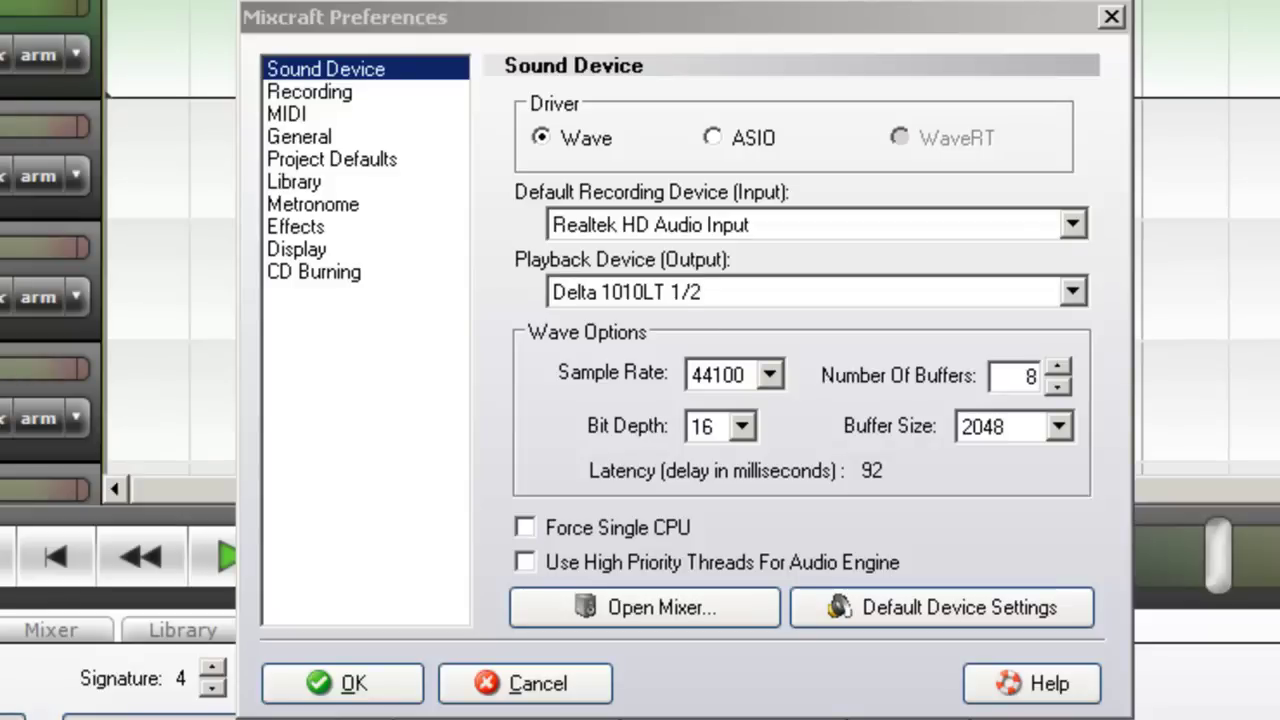
Step: Switch to the ASIO driver and arm track 1 on Analog In 1/2 left channel with monitoring
{"action": "left_click", "coordinate": [714, 140]}
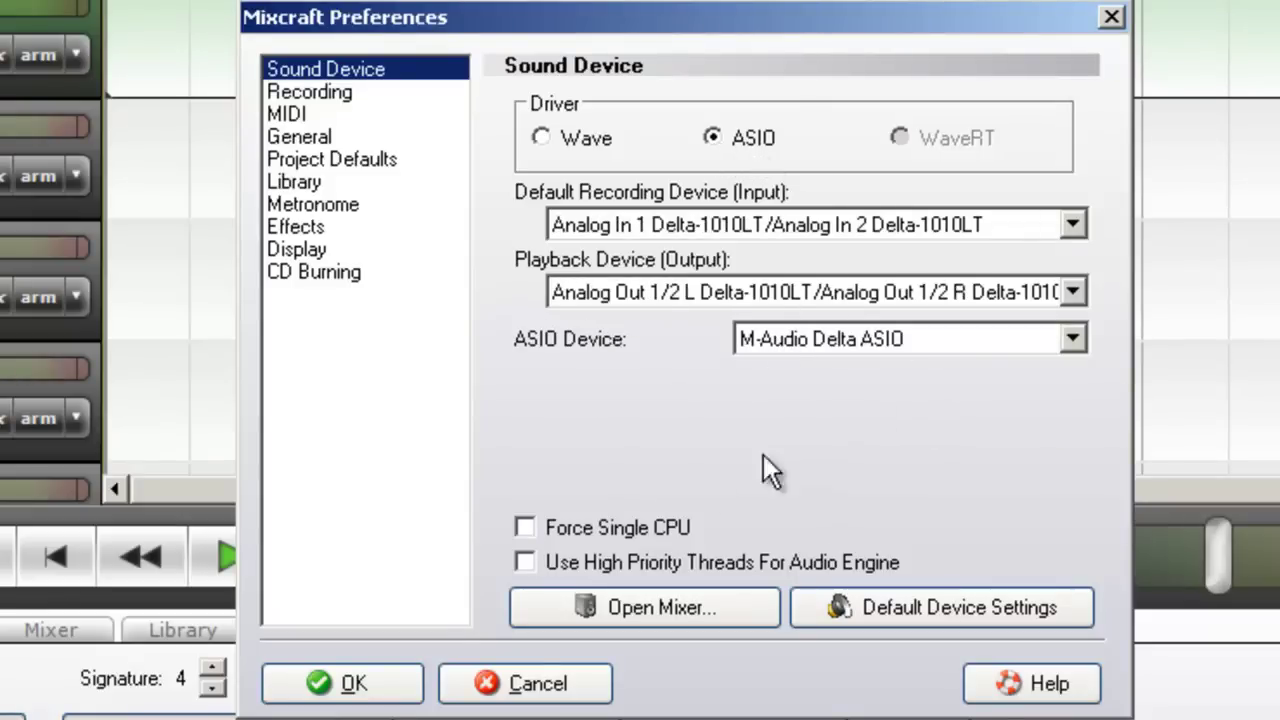
{"action": "left_click", "coordinate": [380, 685]}
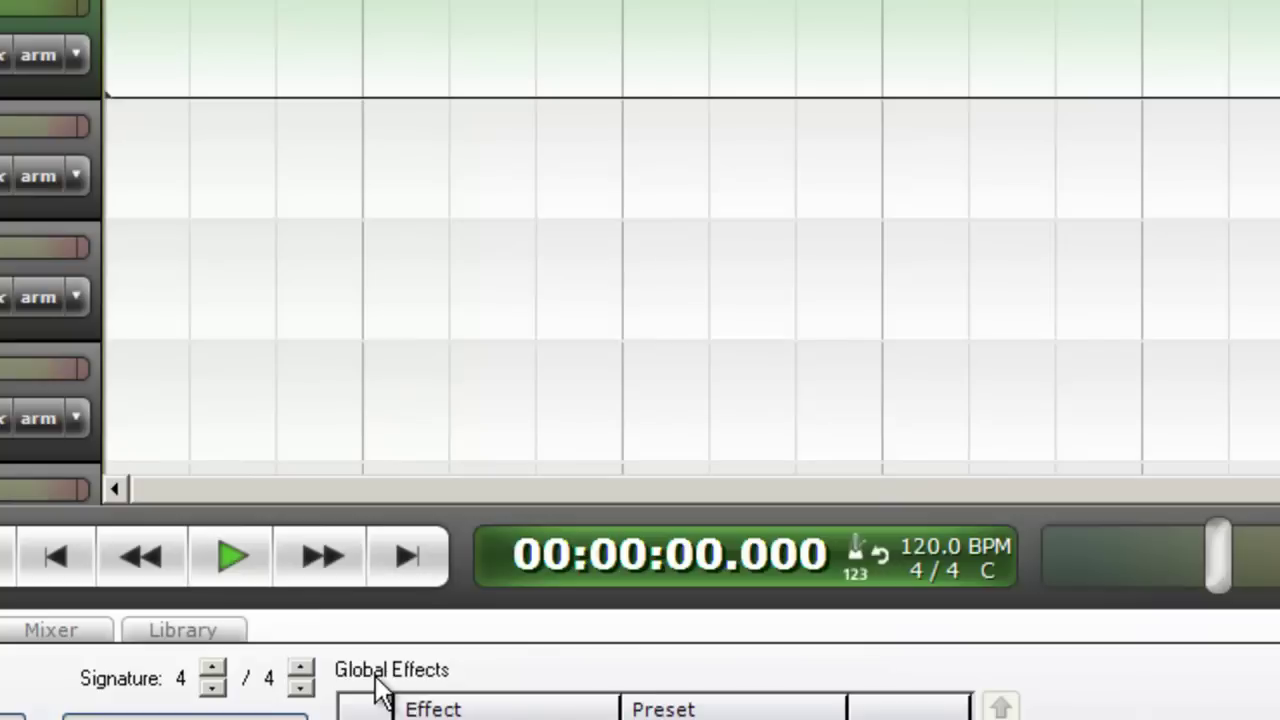
{"action": "left_click", "coordinate": [74, 56]}
{"action": "mouse_move", "coordinate": [386, 104]}
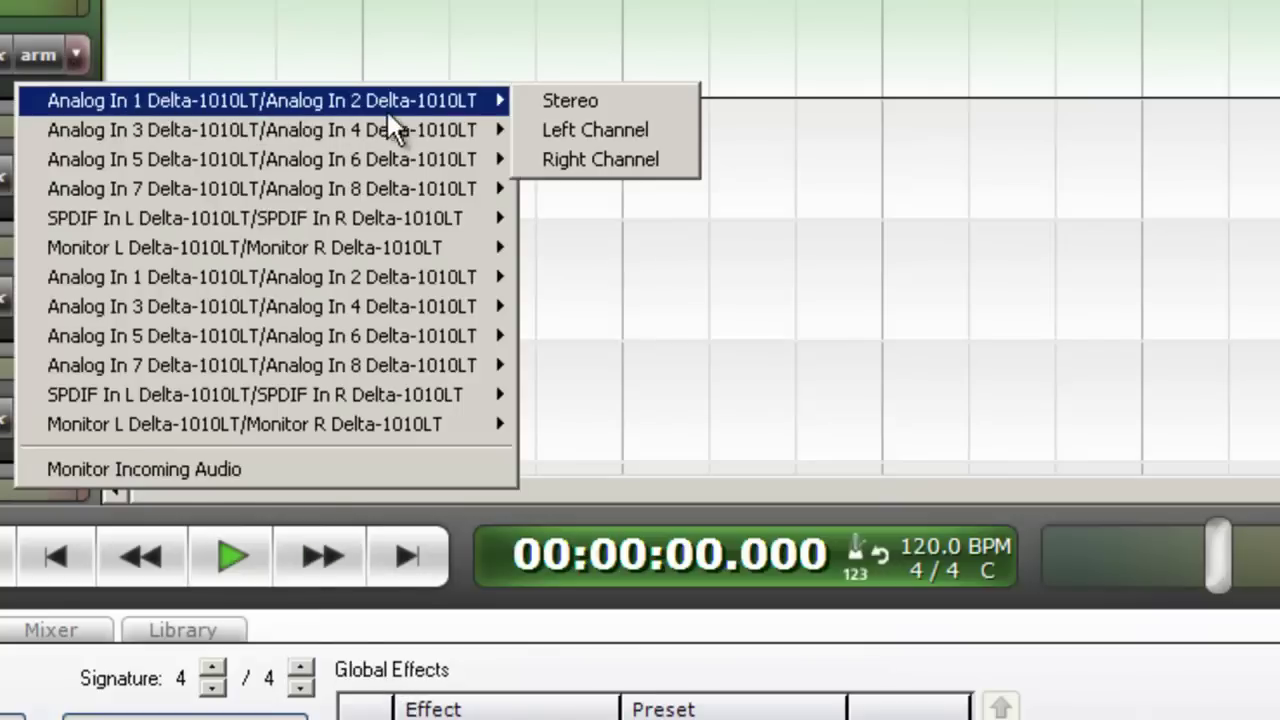
{"action": "left_click", "coordinate": [553, 128]}
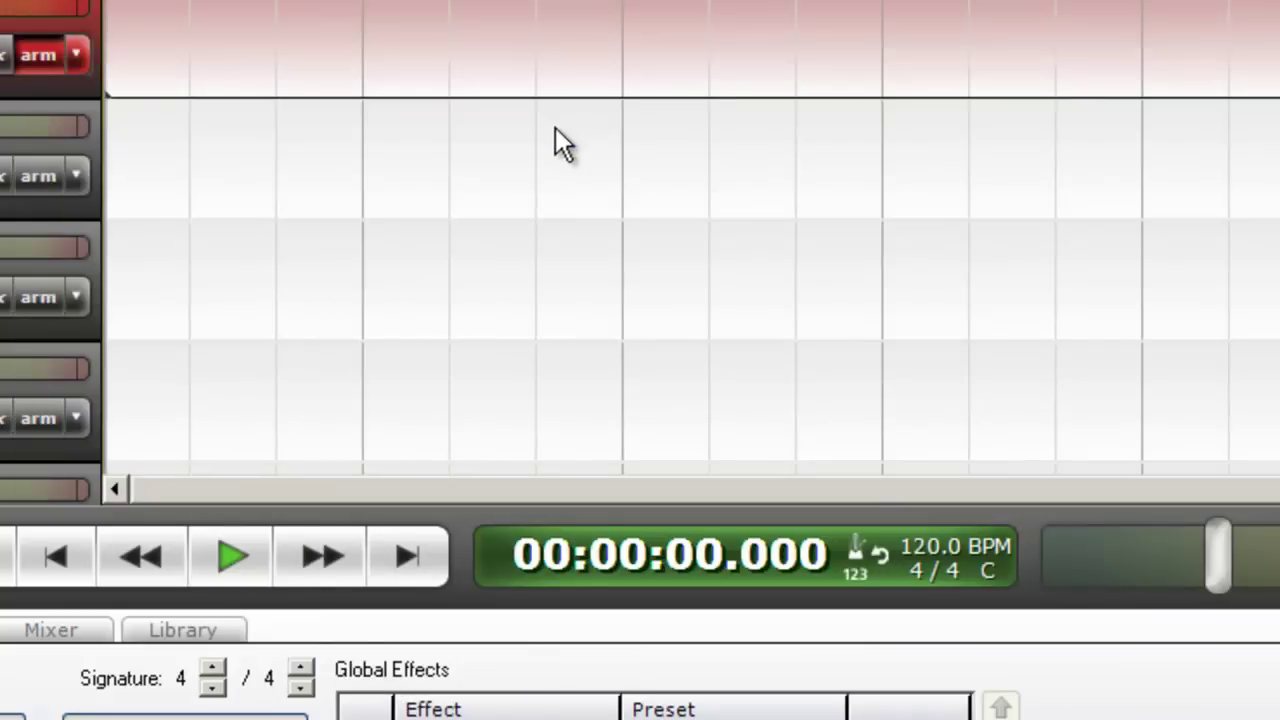
{"action": "left_click", "coordinate": [78, 52]}
{"action": "left_click", "coordinate": [141, 467]}
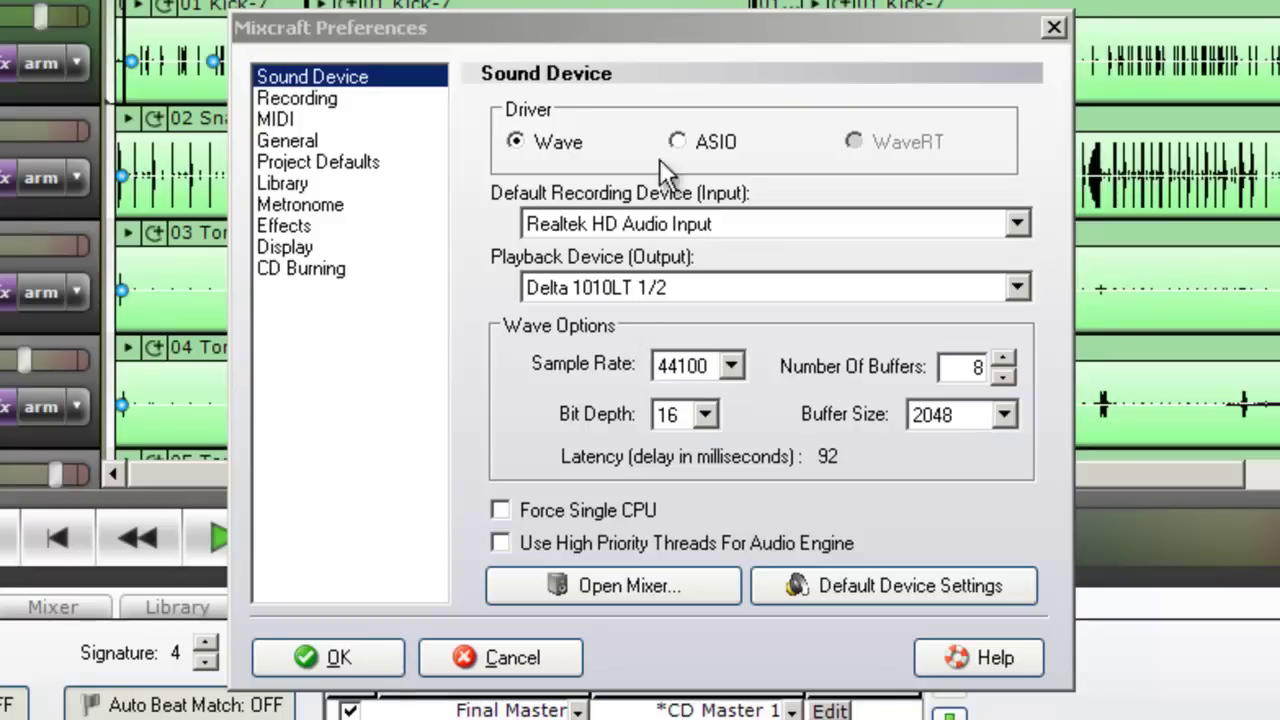
Step: Select the ASIO driver and open the sound card's mixer
{"action": "left_click", "coordinate": [680, 142]}
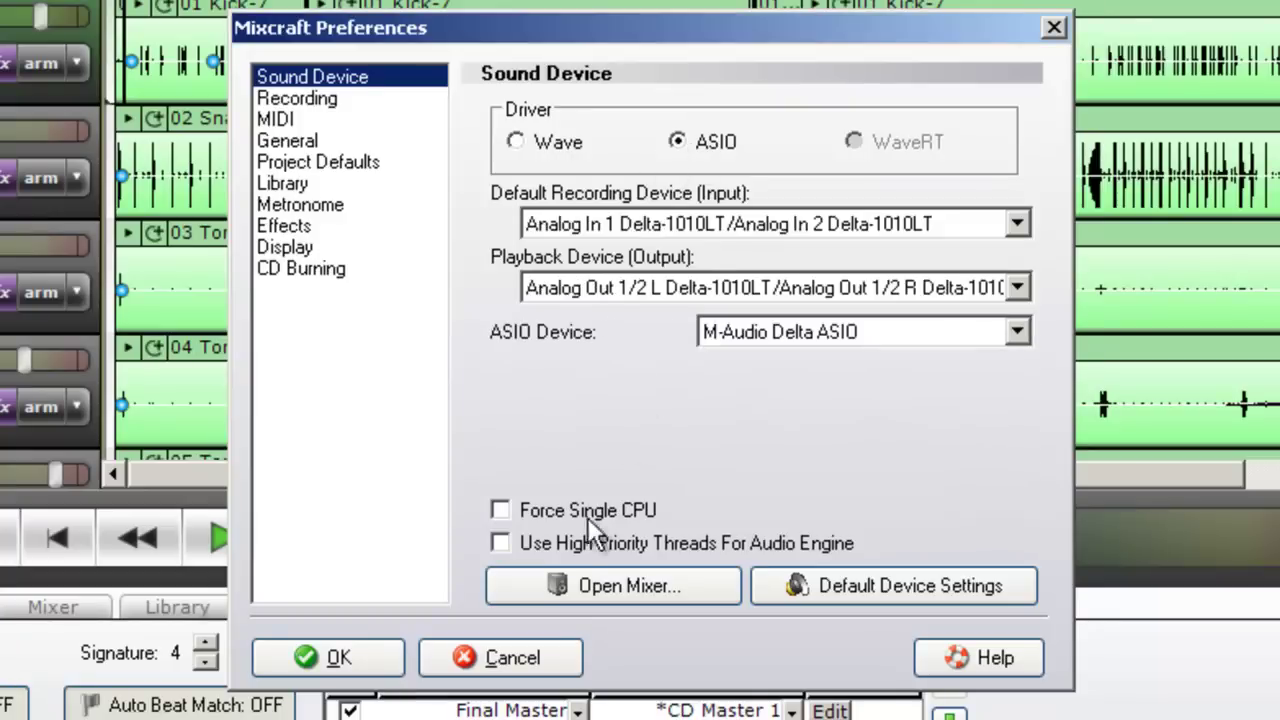
{"action": "left_click", "coordinate": [564, 584]}
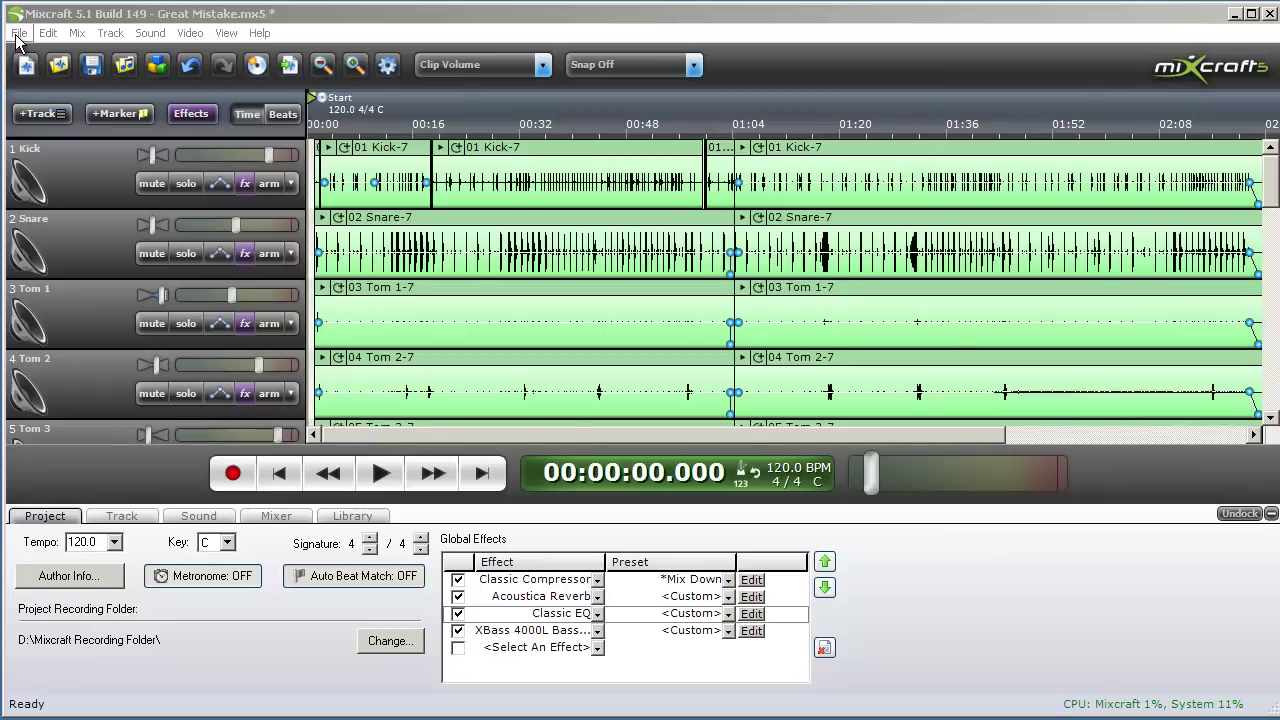
Step: After a quick playback check, raise the Number Of Buffers from 4 to 8 (92 ms latency)
{"action": "left_click", "coordinate": [379, 480]}
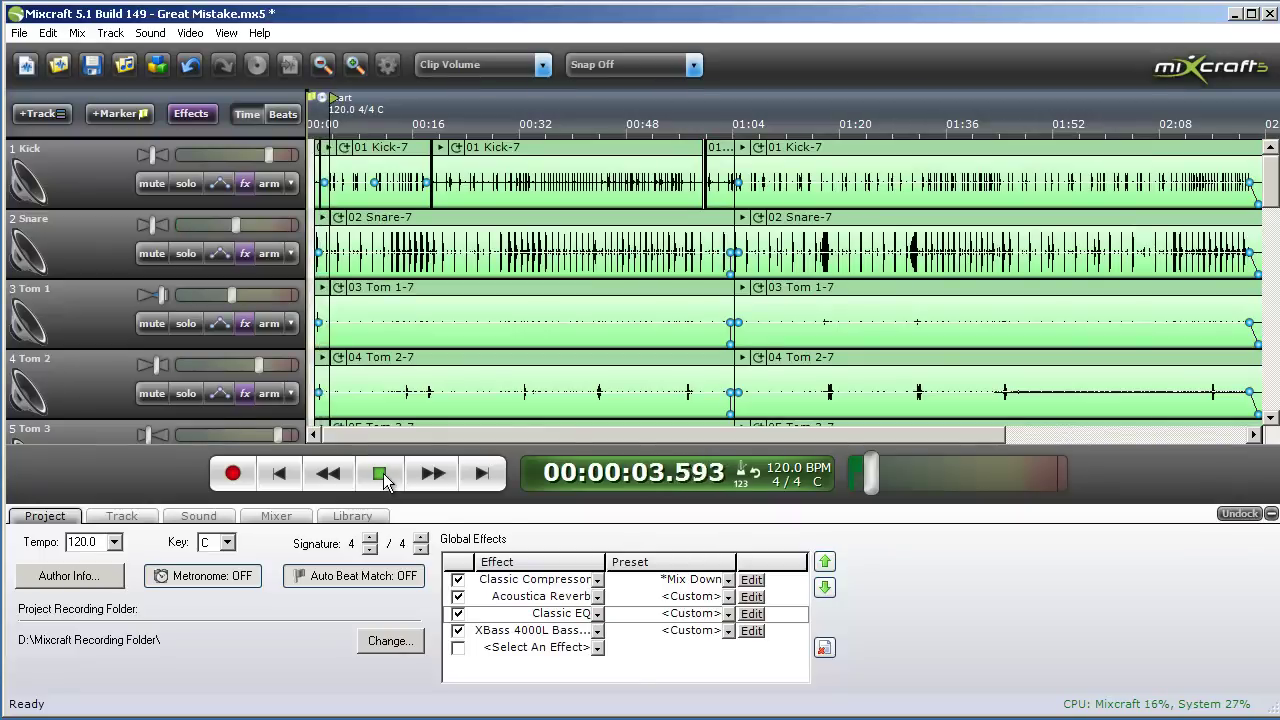
{"action": "left_click", "coordinate": [383, 478]}
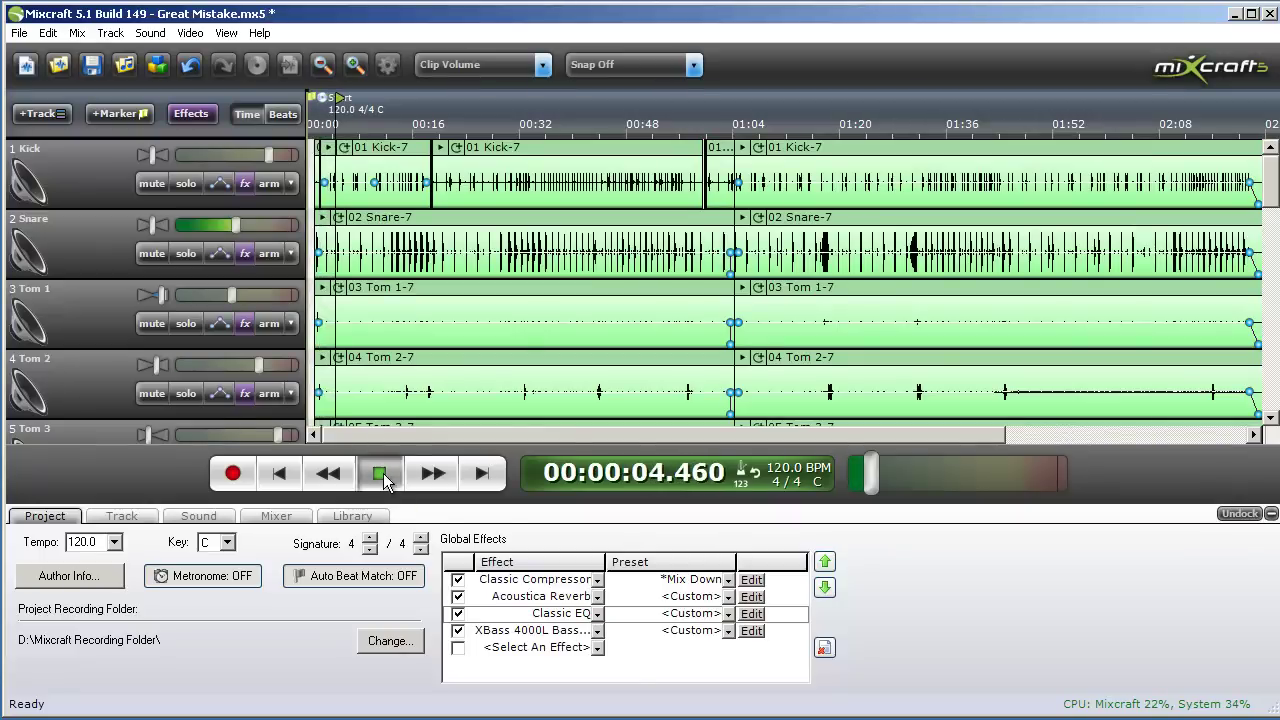
{"action": "left_click", "coordinate": [20, 35]}
{"action": "left_click", "coordinate": [75, 259]}
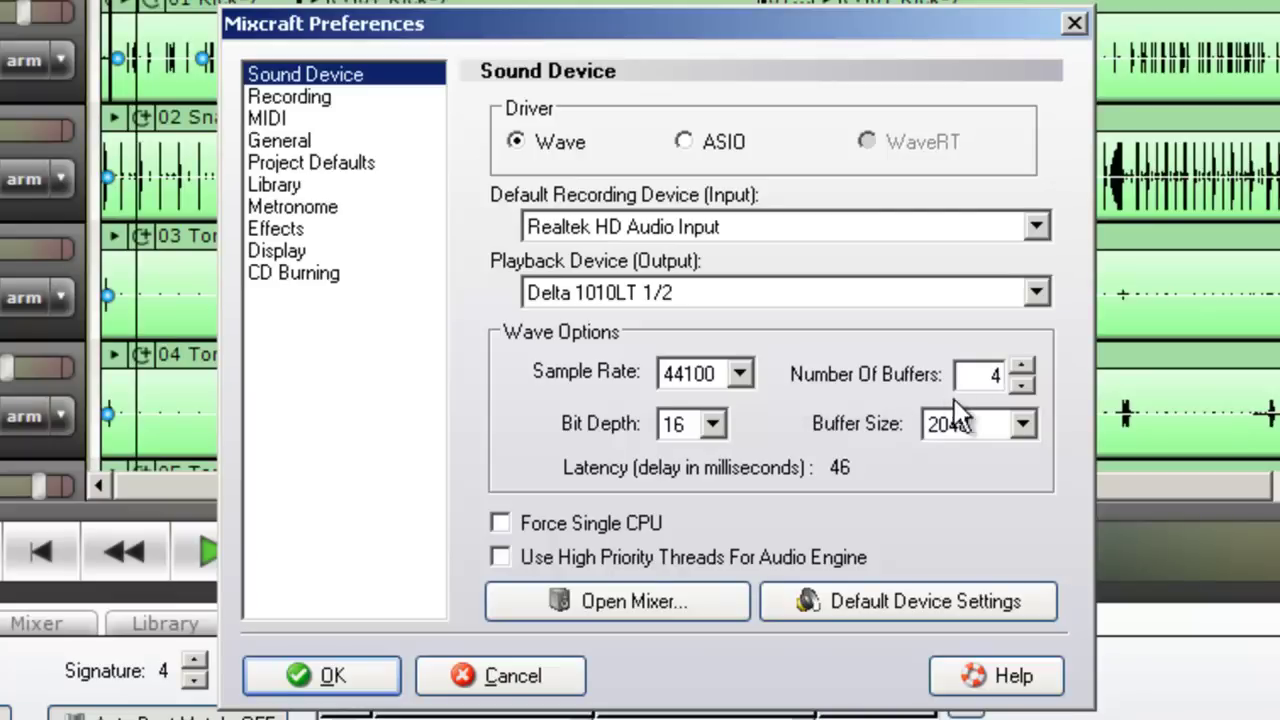
{"action": "left_click", "coordinate": [1022, 368]}
{"action": "left_click", "coordinate": [1022, 368]}
{"action": "left_click", "coordinate": [1022, 368]}
{"action": "left_click", "coordinate": [1022, 368]}
{"action": "left_click", "coordinate": [334, 672]}
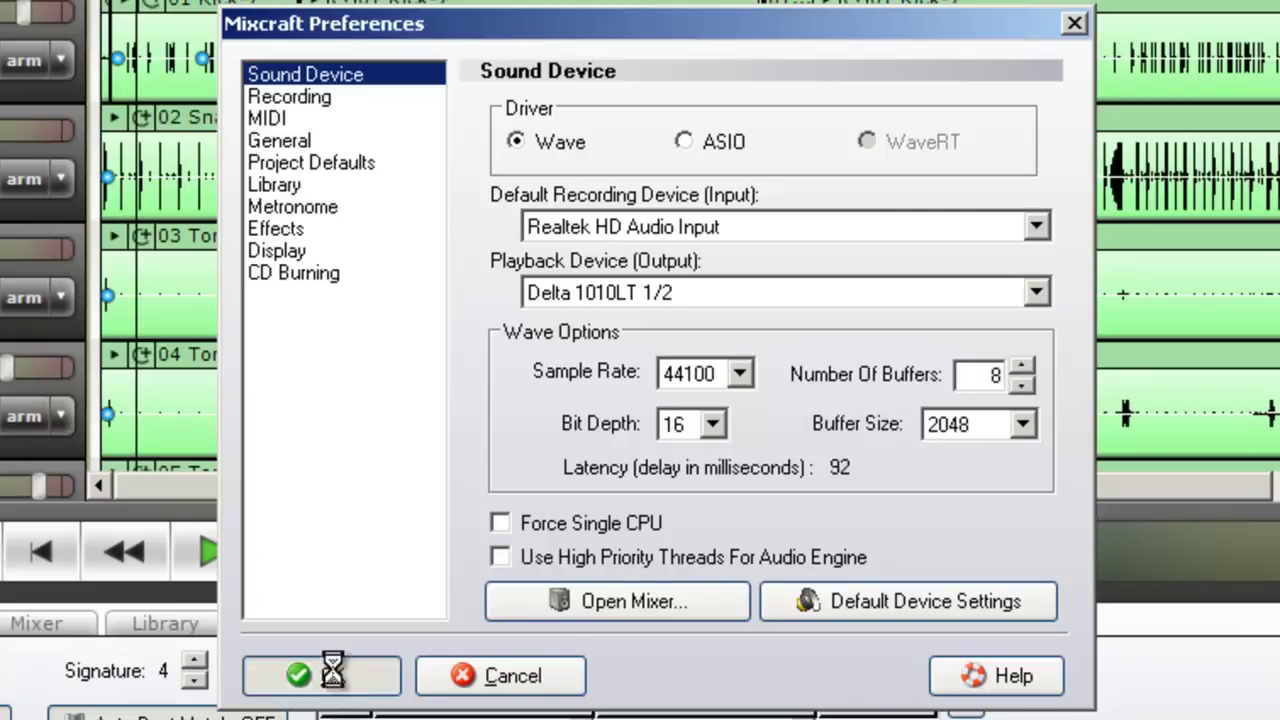
Step: Play the project from the start to test performance, then stop
{"action": "left_click", "coordinate": [57, 555]}
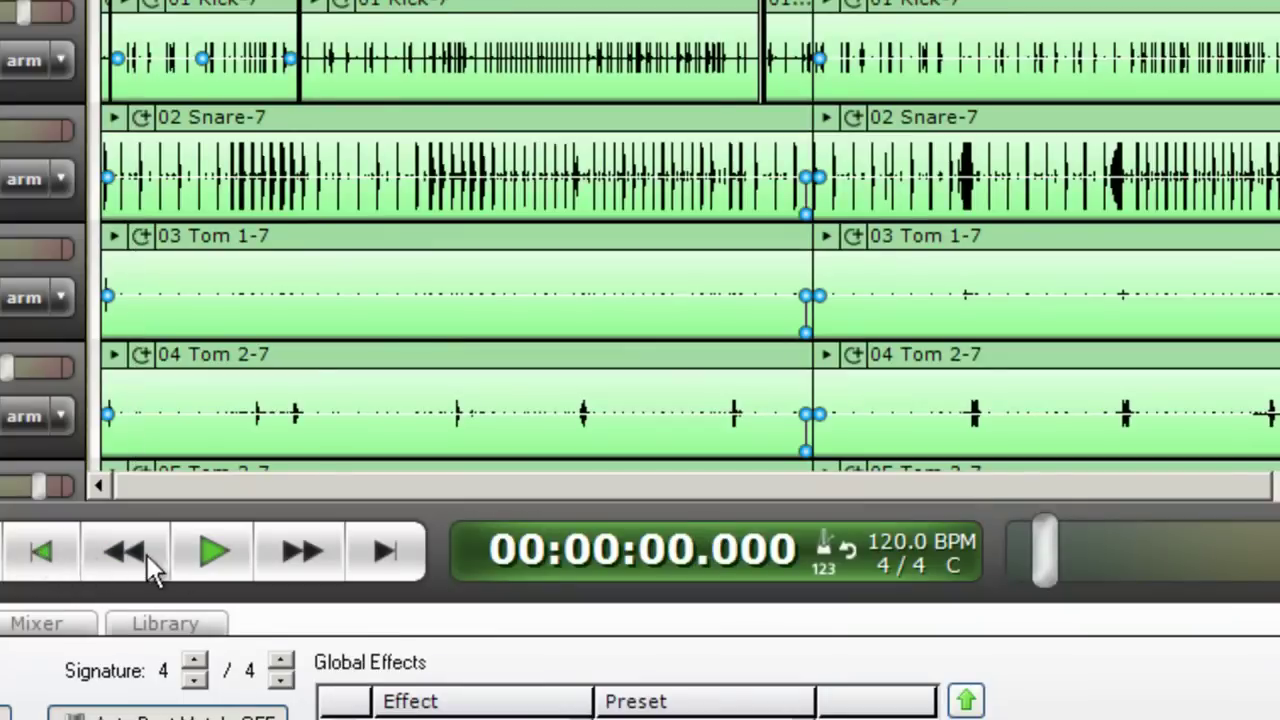
{"action": "left_click", "coordinate": [221, 549]}
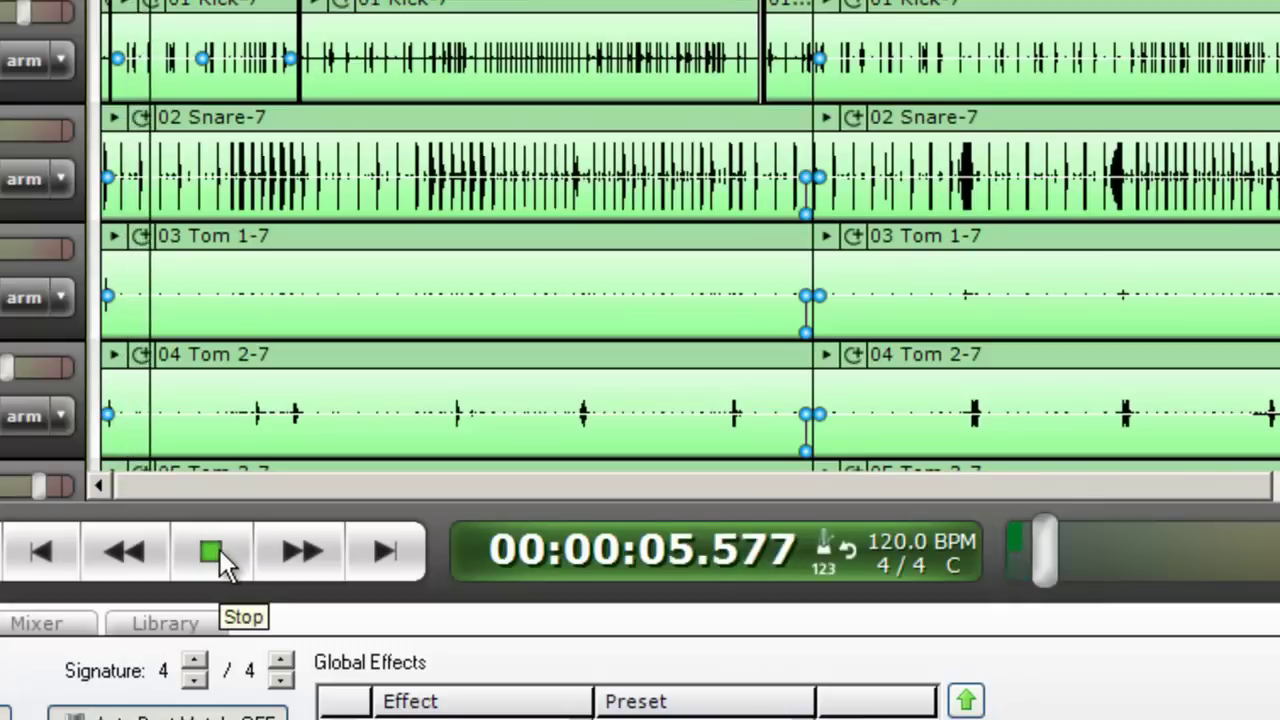
{"action": "left_click", "coordinate": [219, 549]}
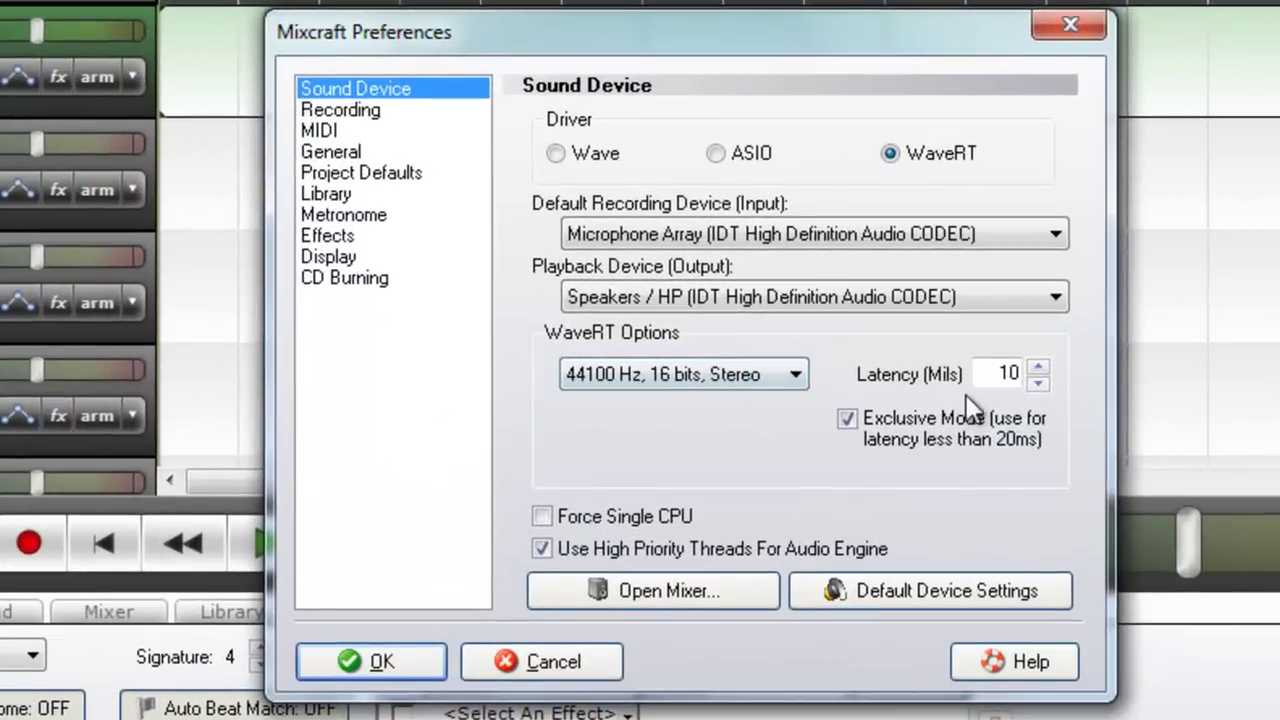
Step: Raise the WaveRT latency from 10 to 15 ms and apply it
{"action": "left_click", "coordinate": [1038, 366]}
{"action": "left_click", "coordinate": [1038, 366]}
{"action": "left_click", "coordinate": [1038, 366]}
{"action": "left_click", "coordinate": [1038, 367]}
{"action": "left_click", "coordinate": [1038, 367]}
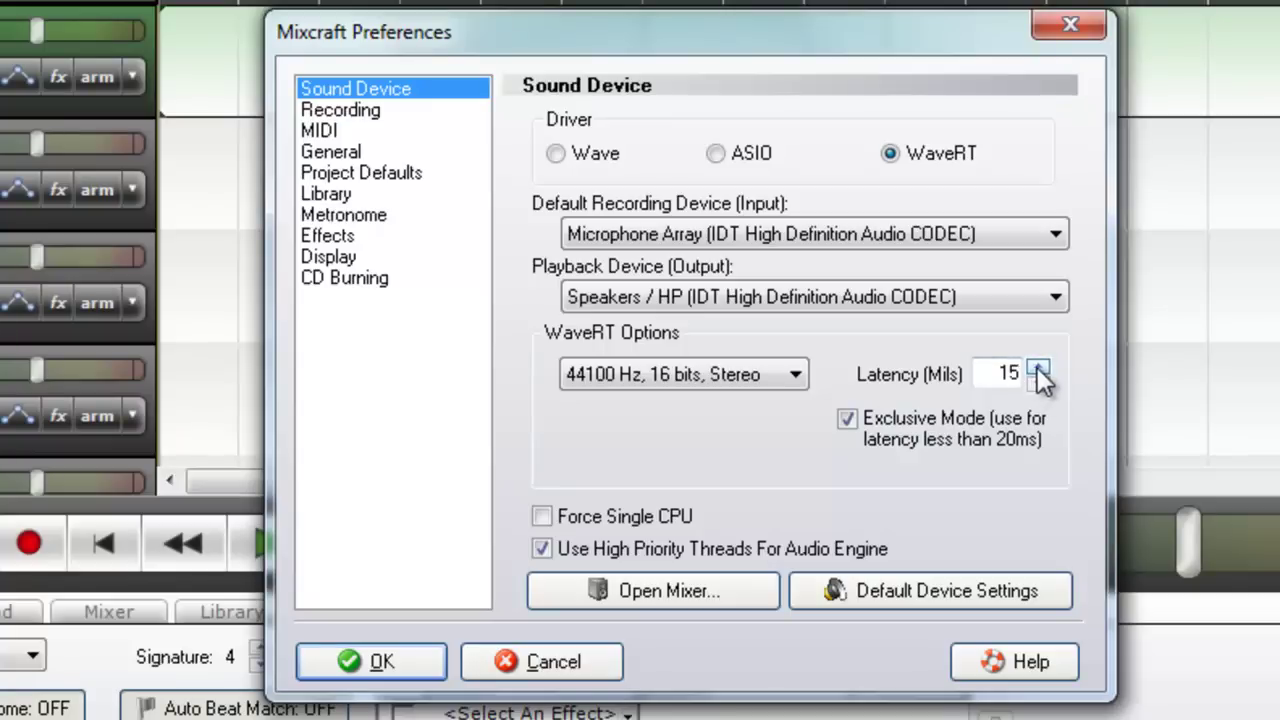
{"action": "left_click", "coordinate": [390, 656]}
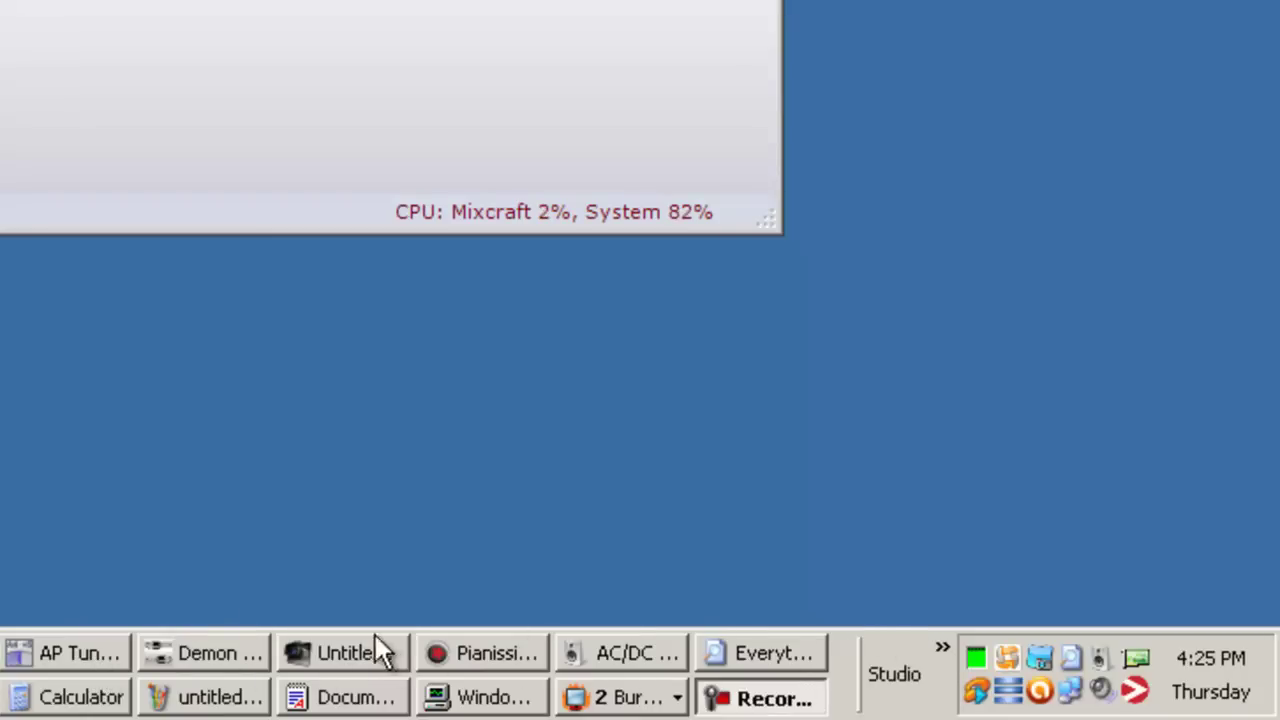
Step: Close the unneeded program windows from the taskbar
{"action": "right_click", "coordinate": [157, 696]}
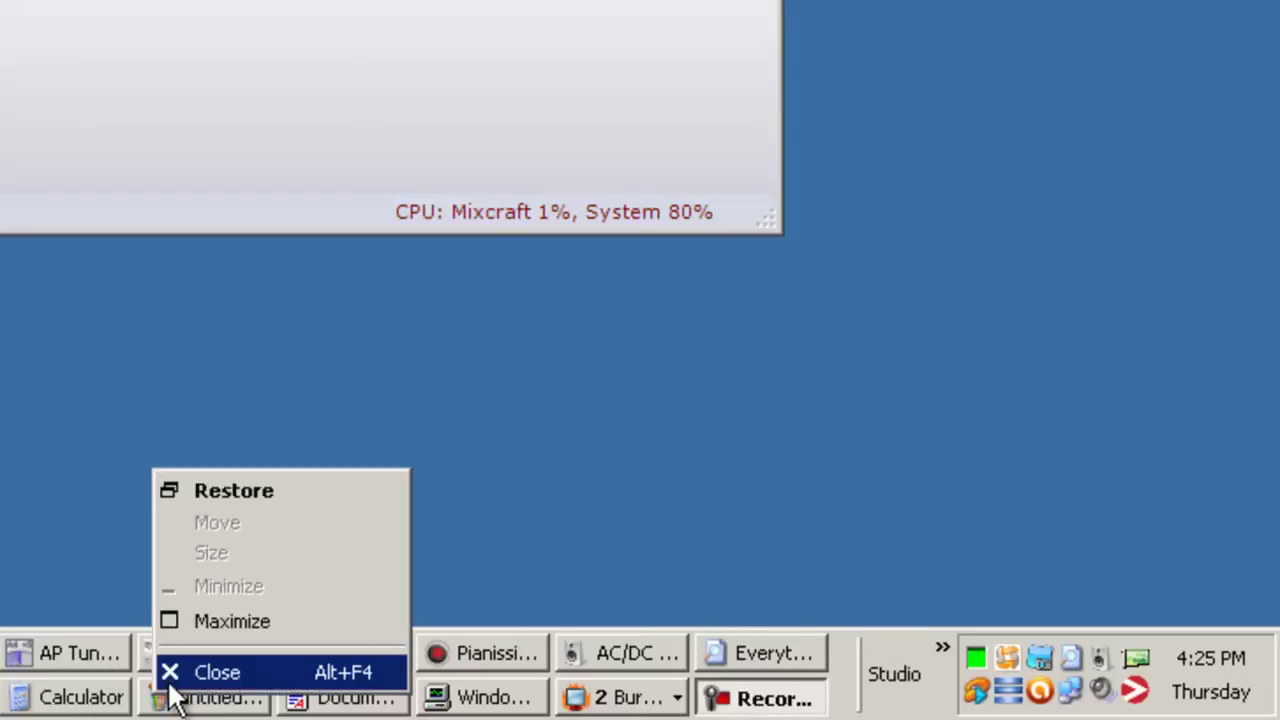
{"action": "key", "text": "Escape"}
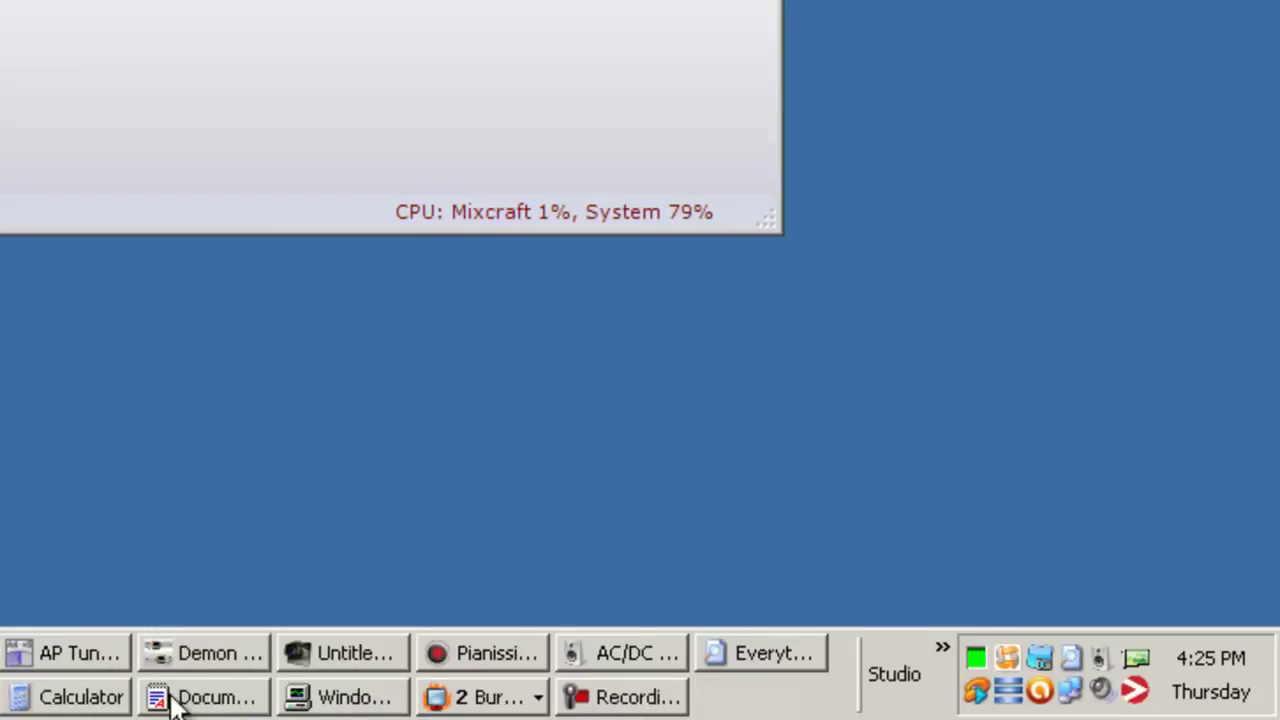
{"action": "right_click", "coordinate": [188, 698]}
{"action": "left_click", "coordinate": [233, 656]}
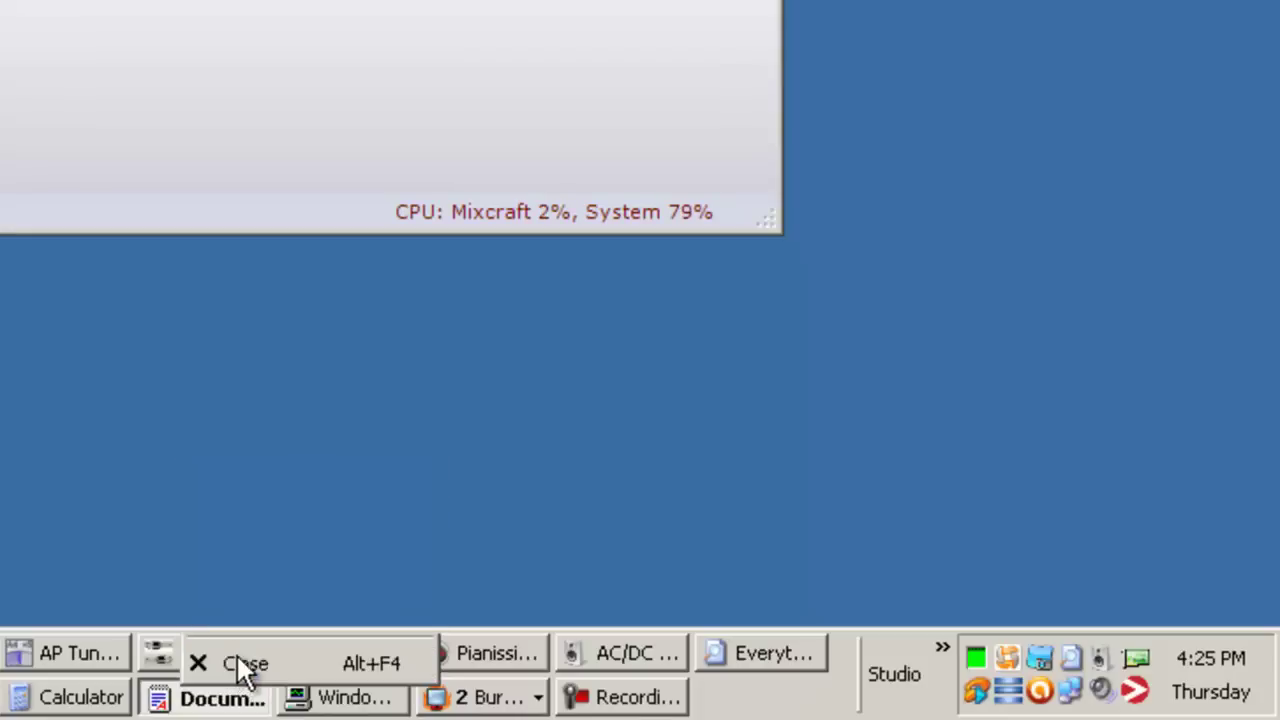
Step: Exit the tray utilities, including EasyCapture
{"action": "right_click", "coordinate": [1008, 662]}
{"action": "left_click", "coordinate": [959, 630]}
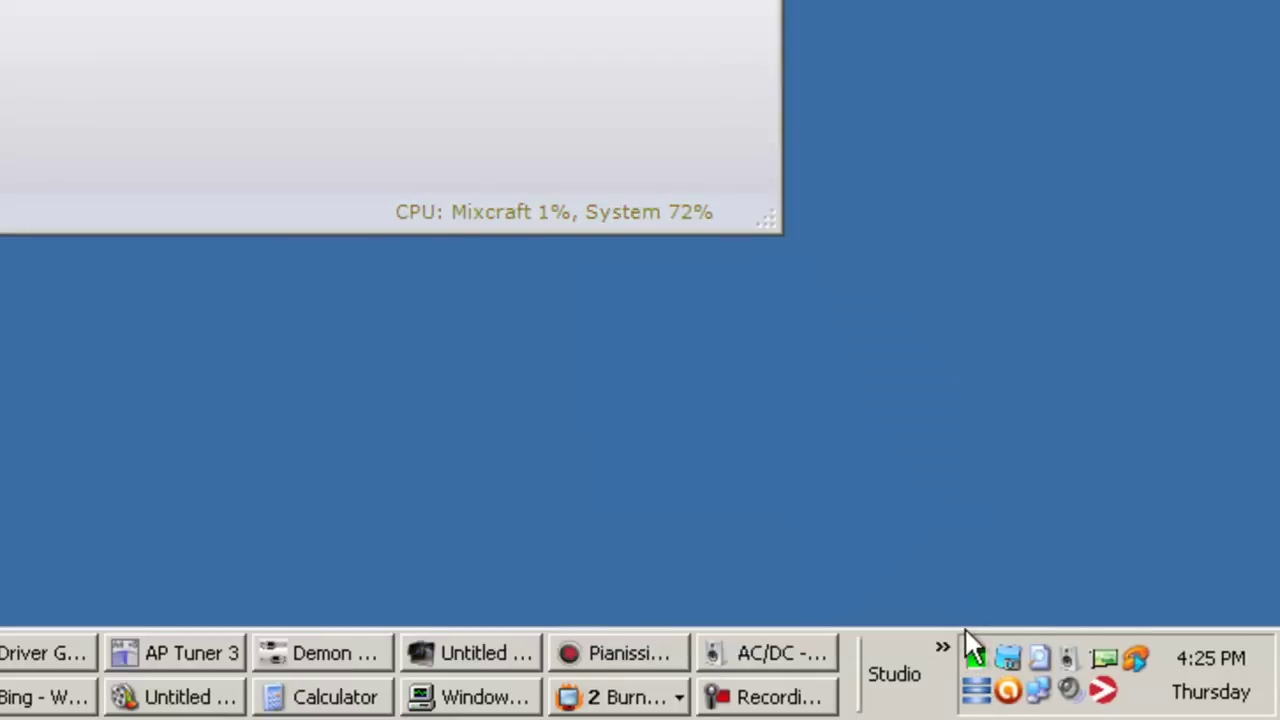
{"action": "right_click", "coordinate": [1008, 662]}
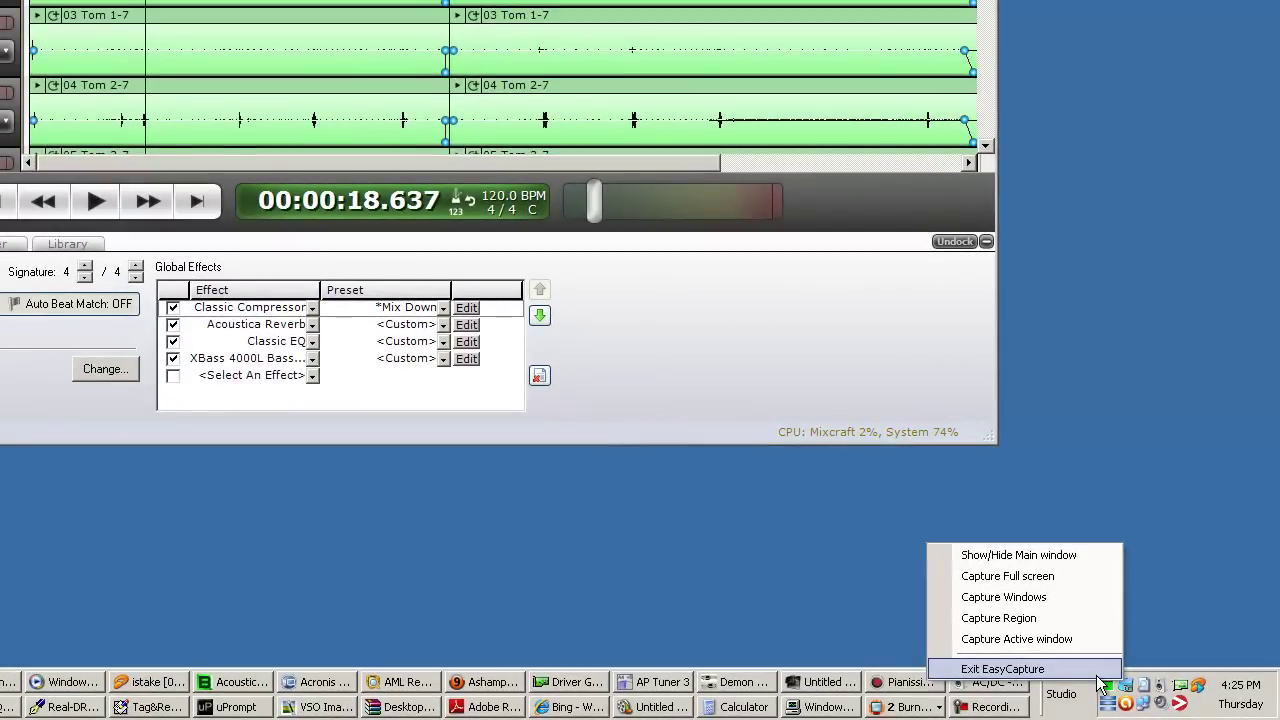
{"action": "left_click", "coordinate": [1098, 670]}
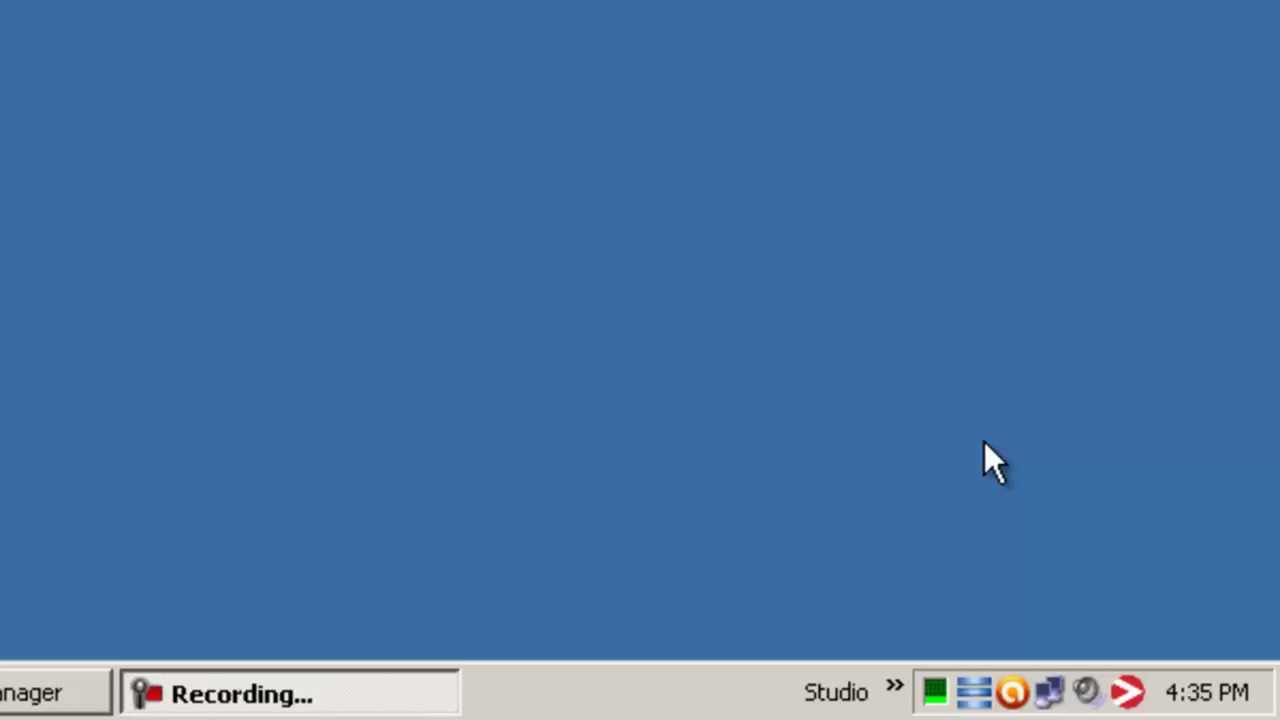
Step: Disable all avast! shields until the computer is restarted and confirm with Yes
{"action": "right_click", "coordinate": [1004, 684]}
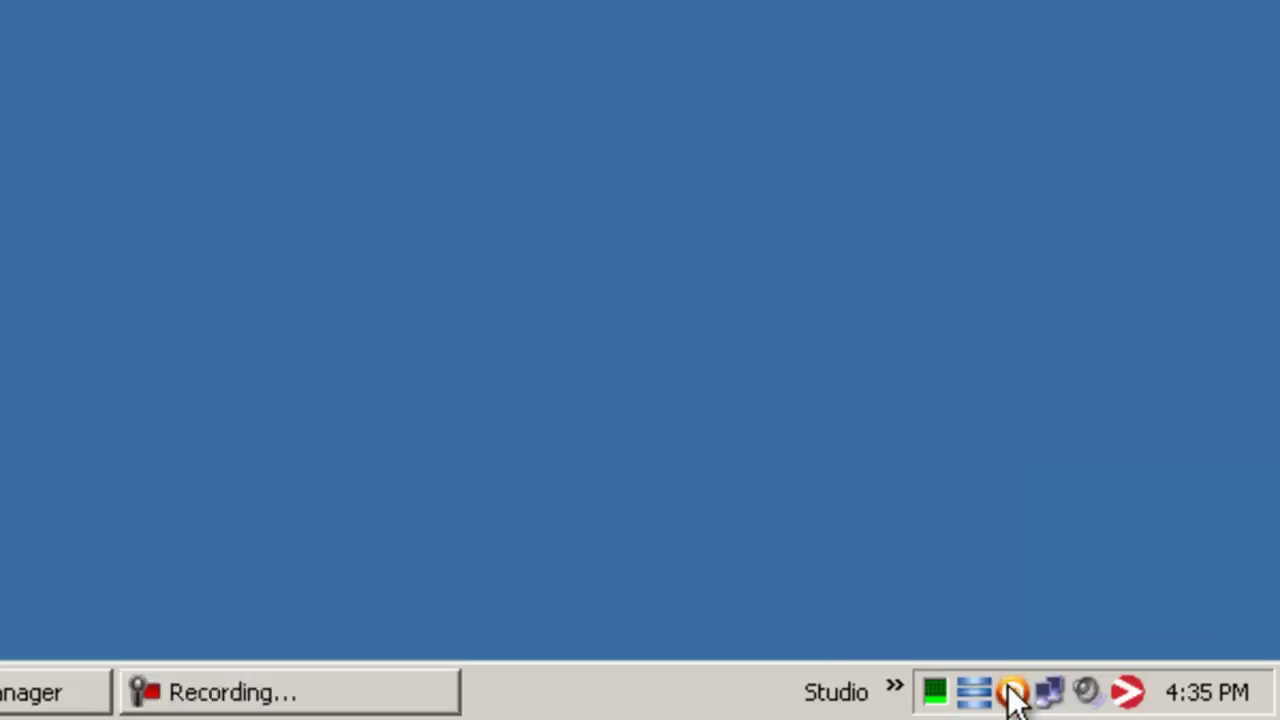
{"action": "mouse_move", "coordinate": [764, 446]}
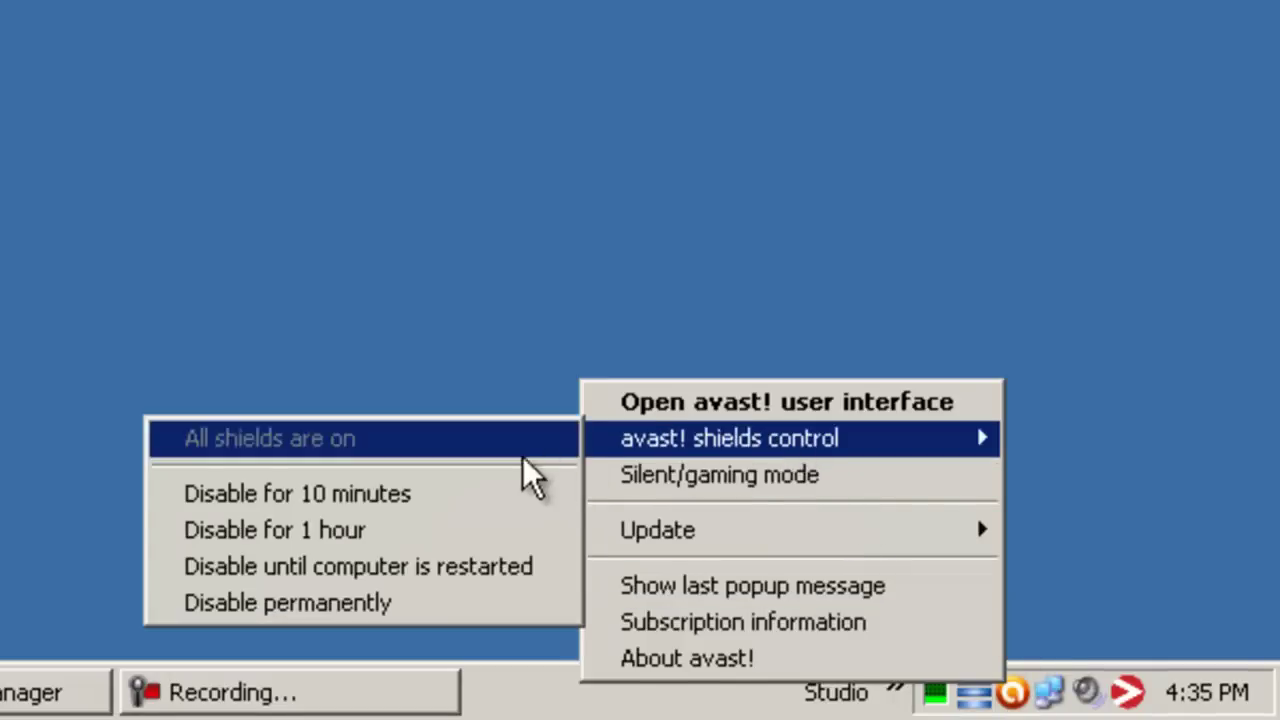
{"action": "left_click", "coordinate": [418, 570]}
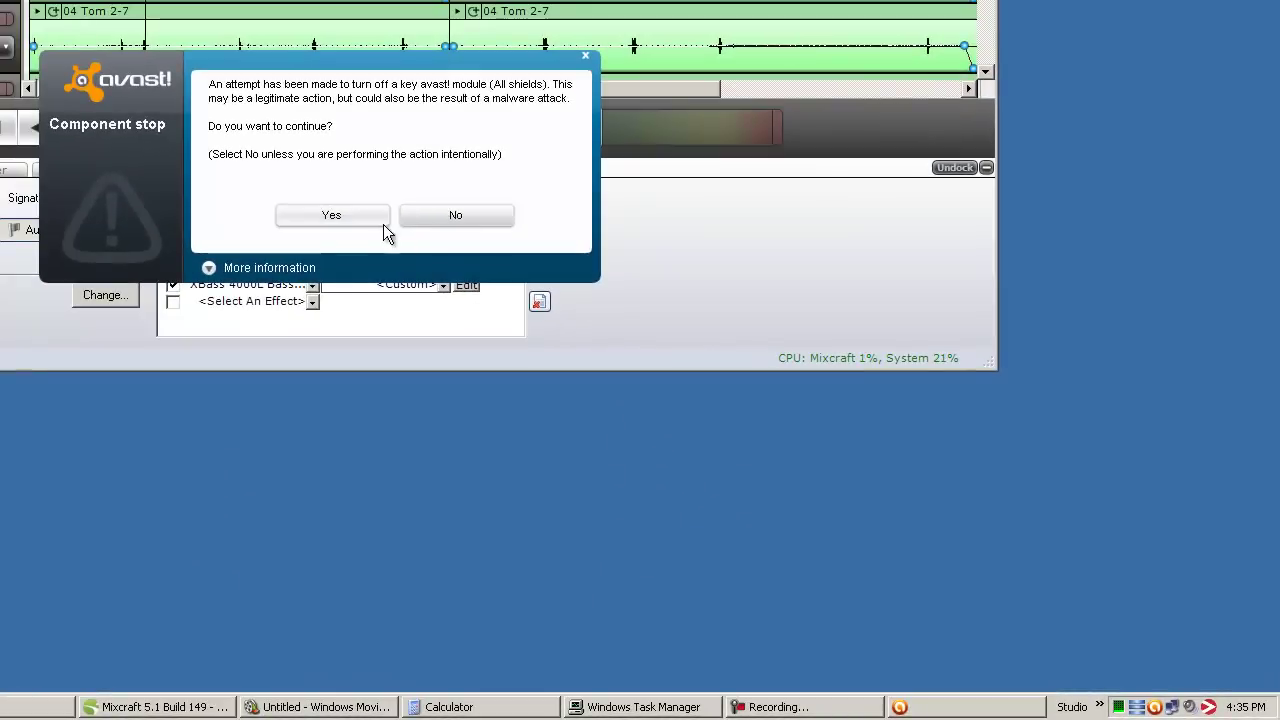
{"action": "left_click", "coordinate": [323, 190]}
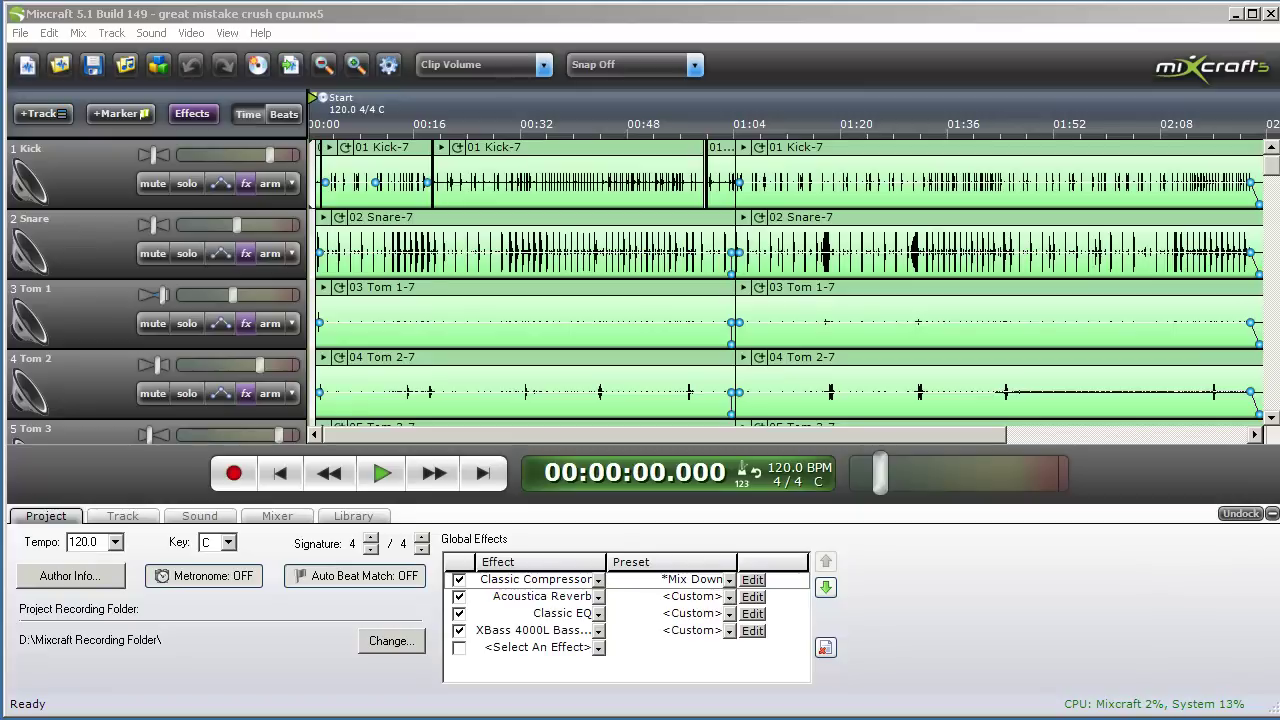
Step: Play the drum project for about four seconds while watching the CPU readout, then stop
{"action": "left_click", "coordinate": [394, 481]}
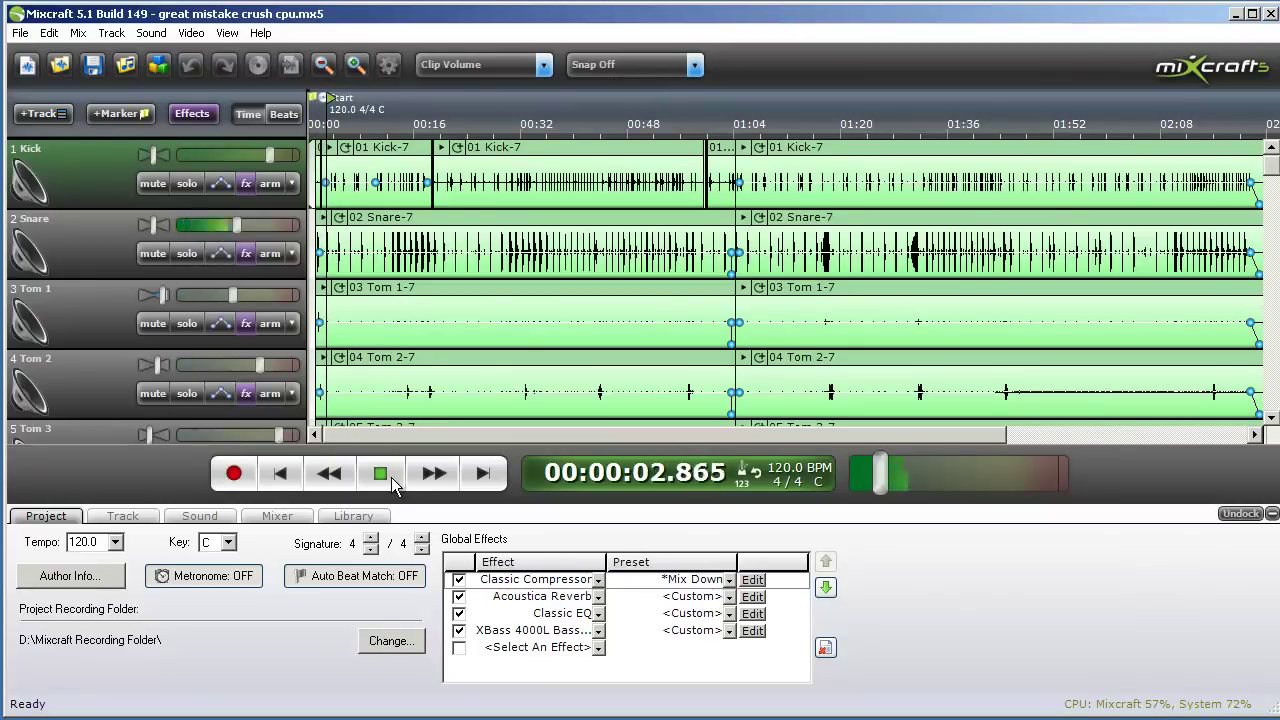
{"action": "left_click", "coordinate": [392, 483]}
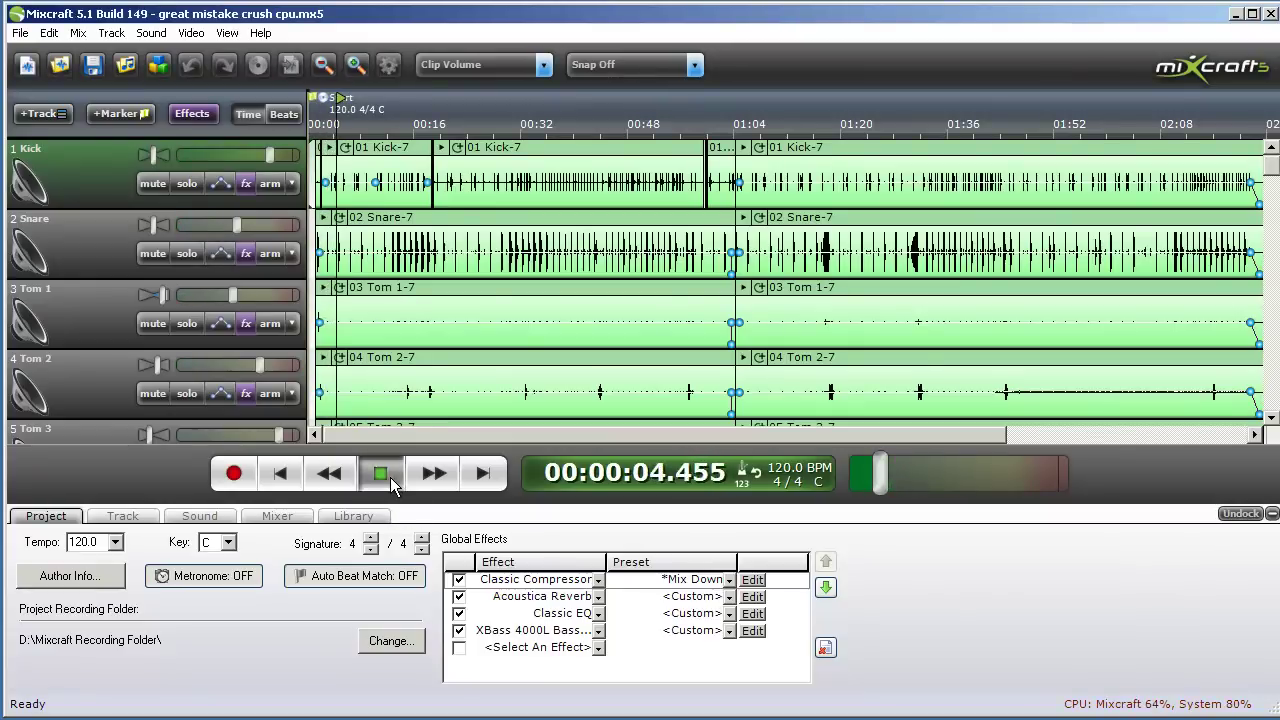
Step: Set Number Of Buffers to 8 (92 ms latency) in Preferences, then replay the project
{"action": "left_click", "coordinate": [19, 34]}
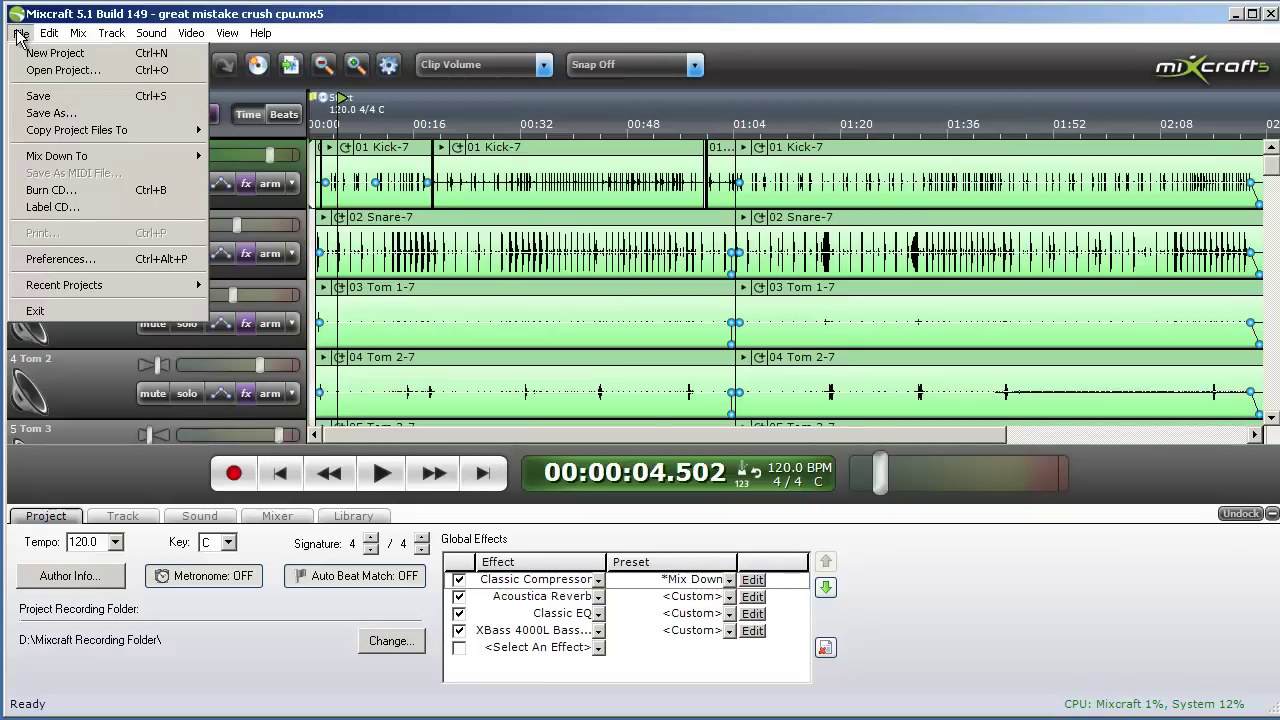
{"action": "left_click", "coordinate": [78, 262]}
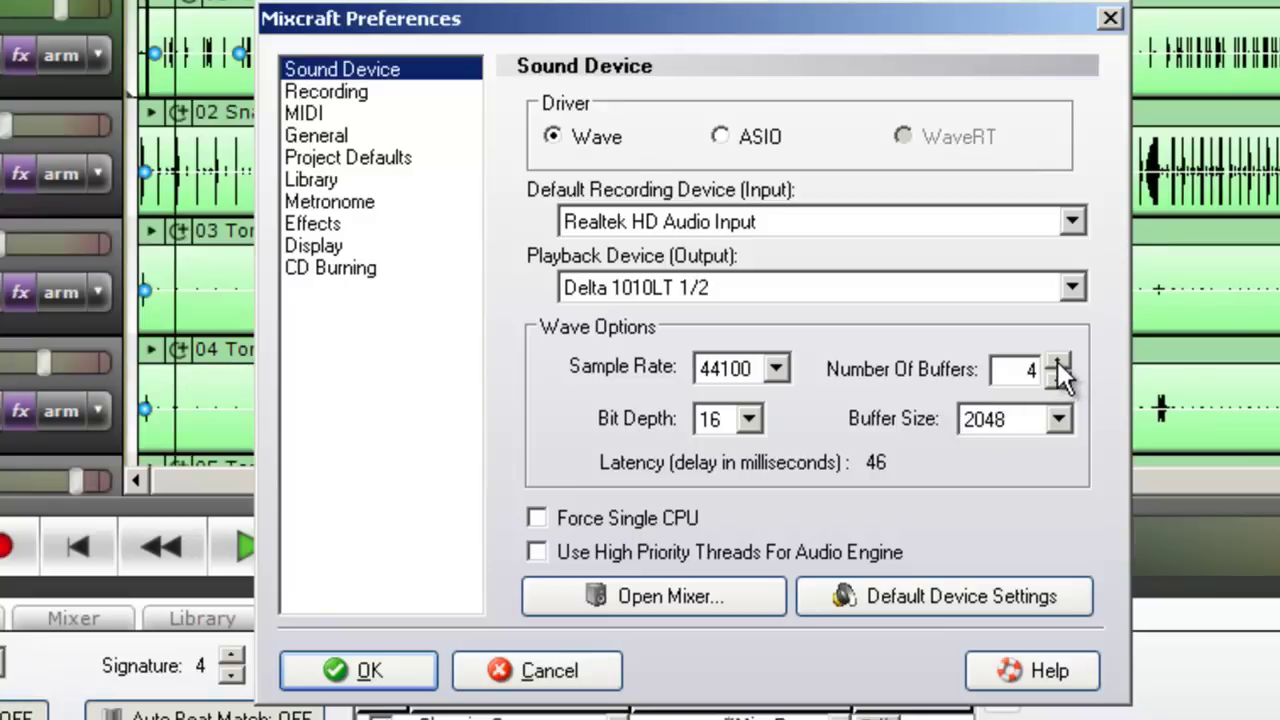
{"action": "left_click", "coordinate": [1057, 362]}
{"action": "left_click", "coordinate": [1057, 362]}
{"action": "left_click", "coordinate": [1057, 362]}
{"action": "left_click", "coordinate": [1057, 362]}
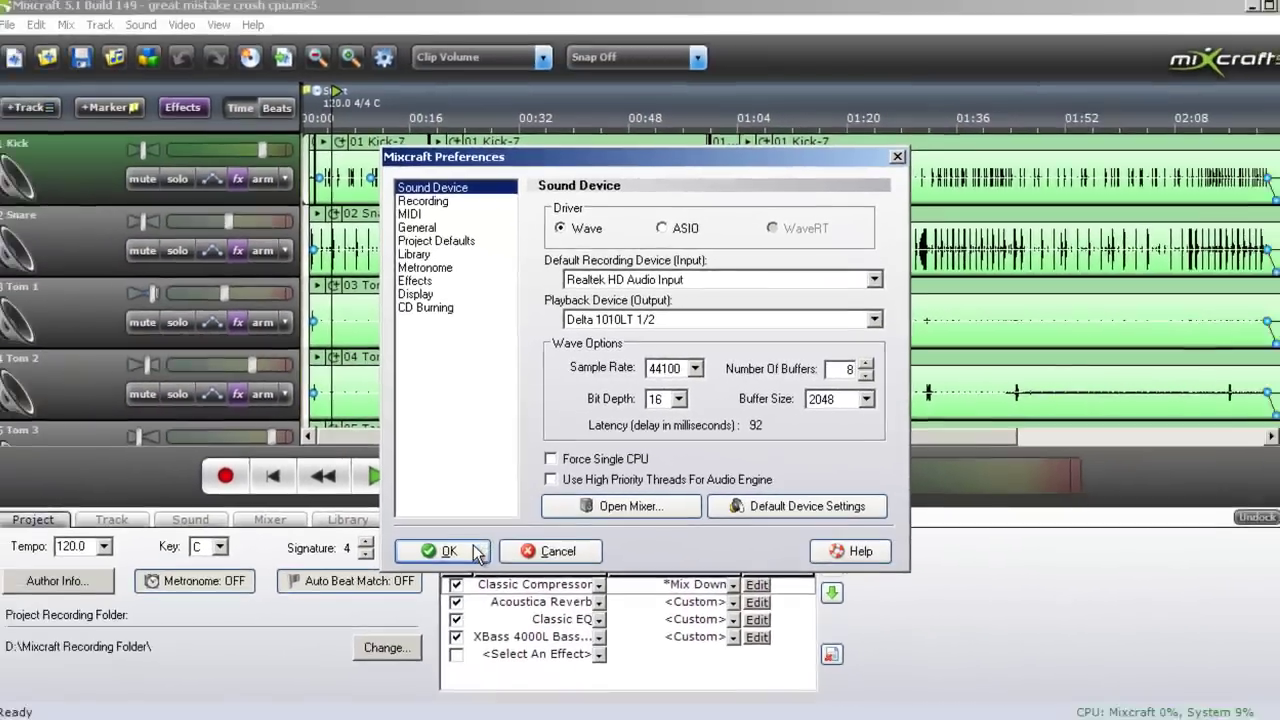
{"action": "left_click", "coordinate": [476, 553]}
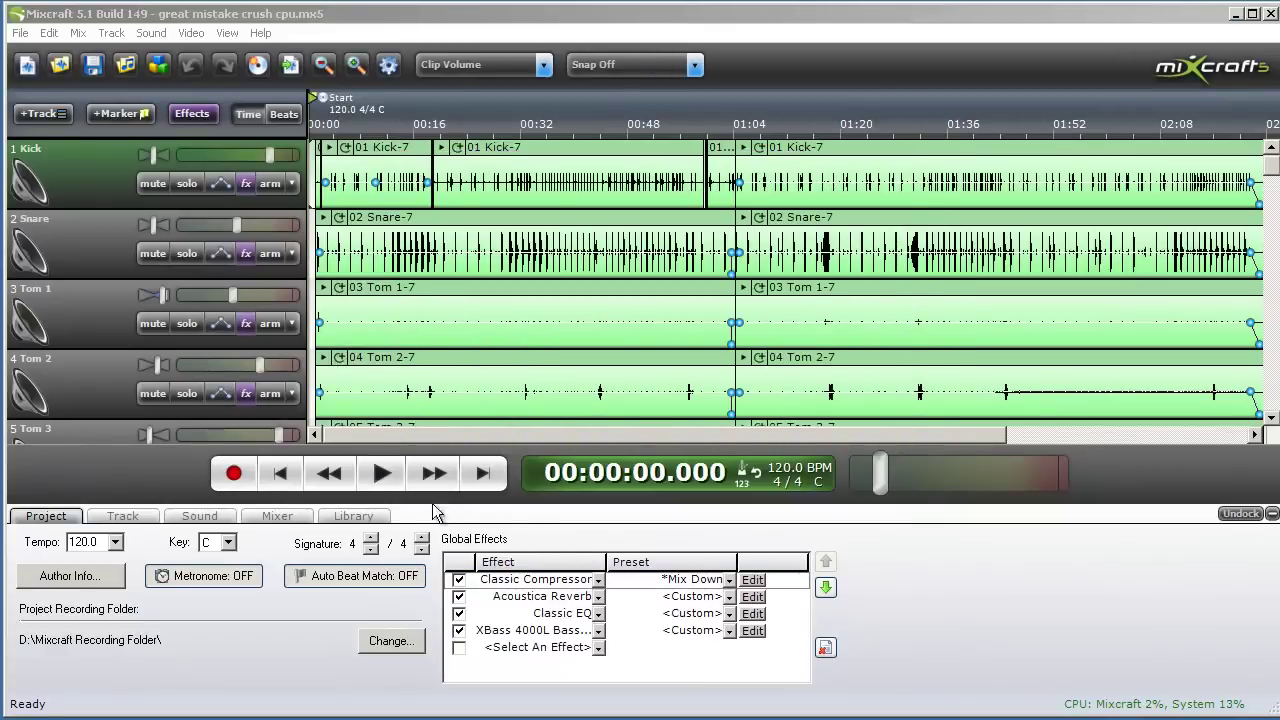
{"action": "left_click", "coordinate": [381, 474]}
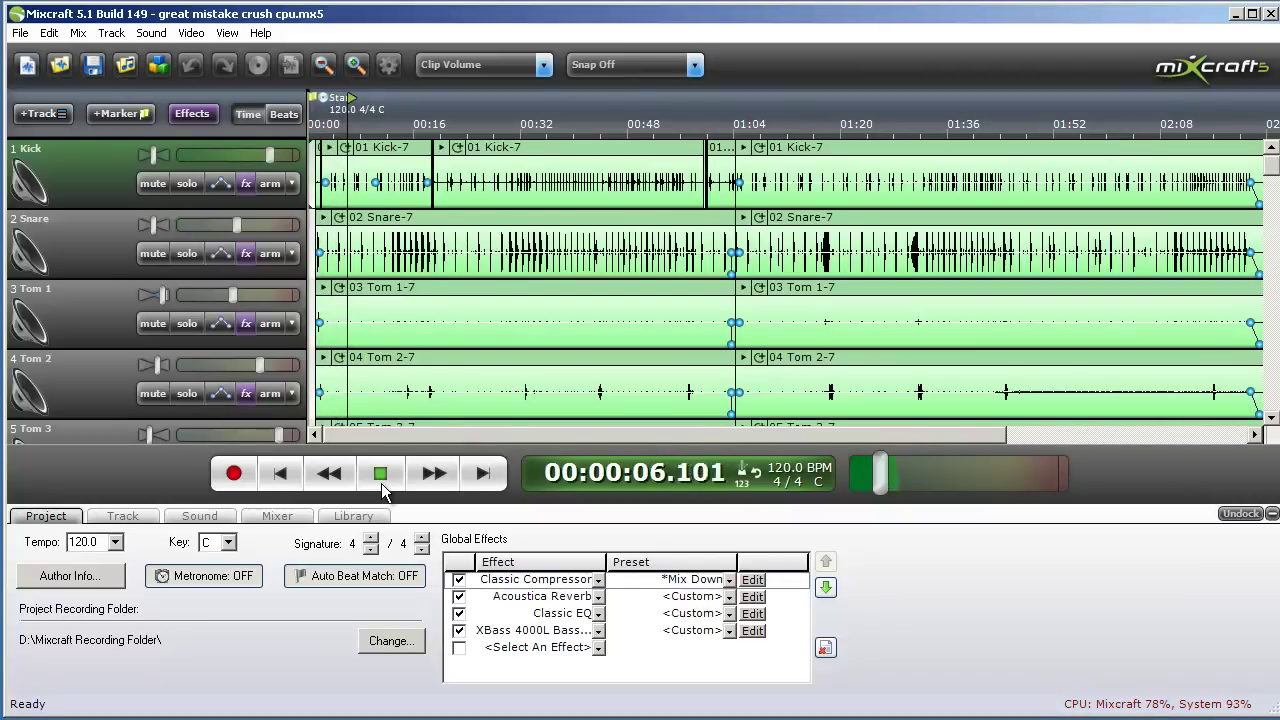
{"action": "left_click", "coordinate": [381, 478]}
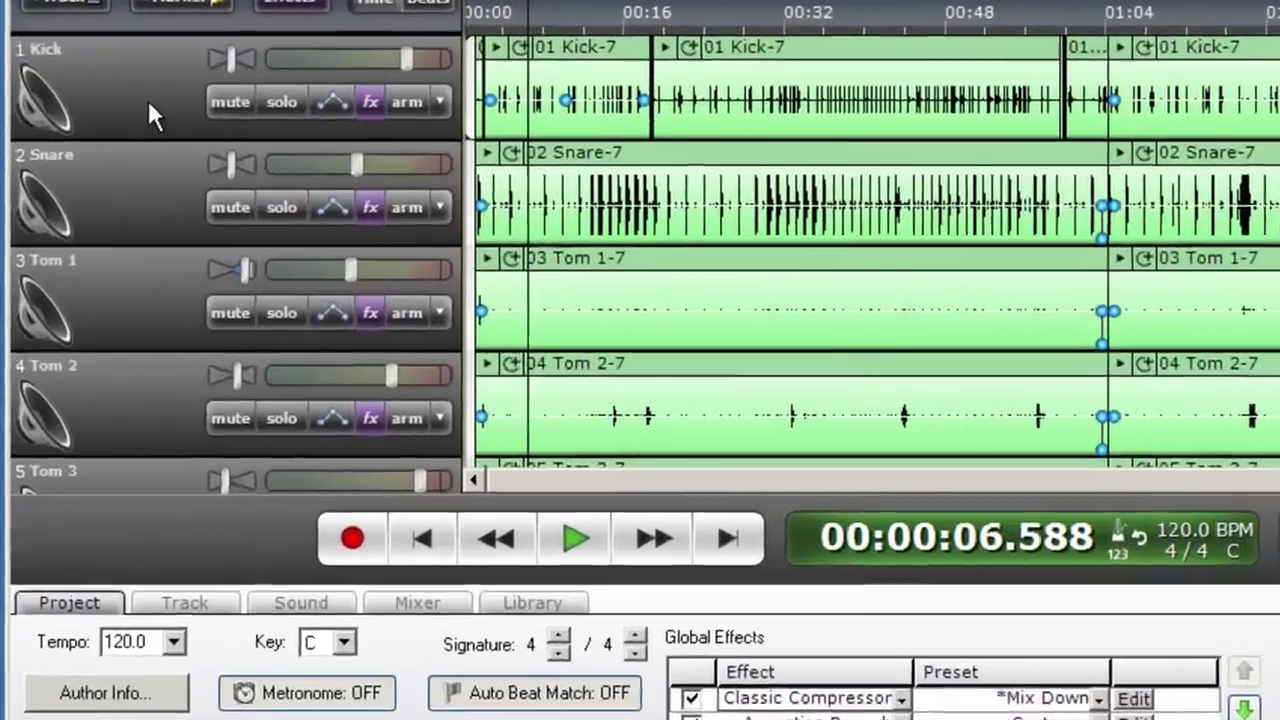
{"action": "right_click", "coordinate": [148, 104]}
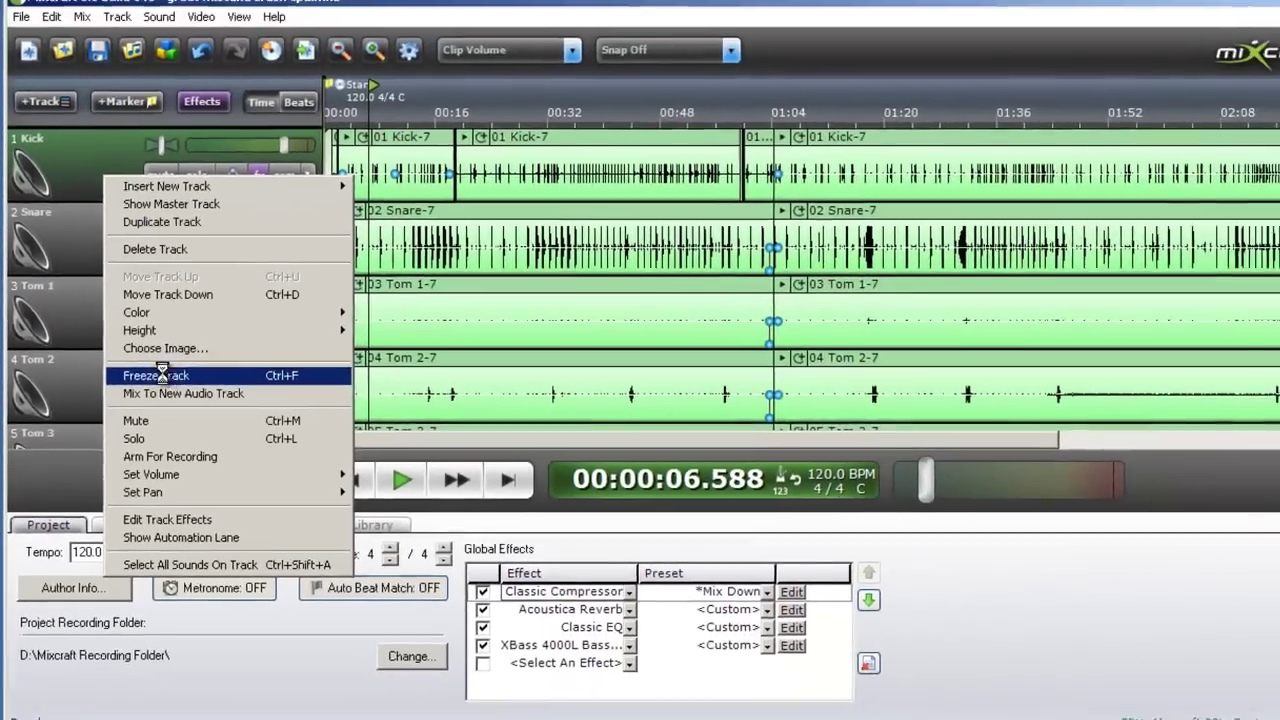
{"action": "left_click", "coordinate": [162, 375]}
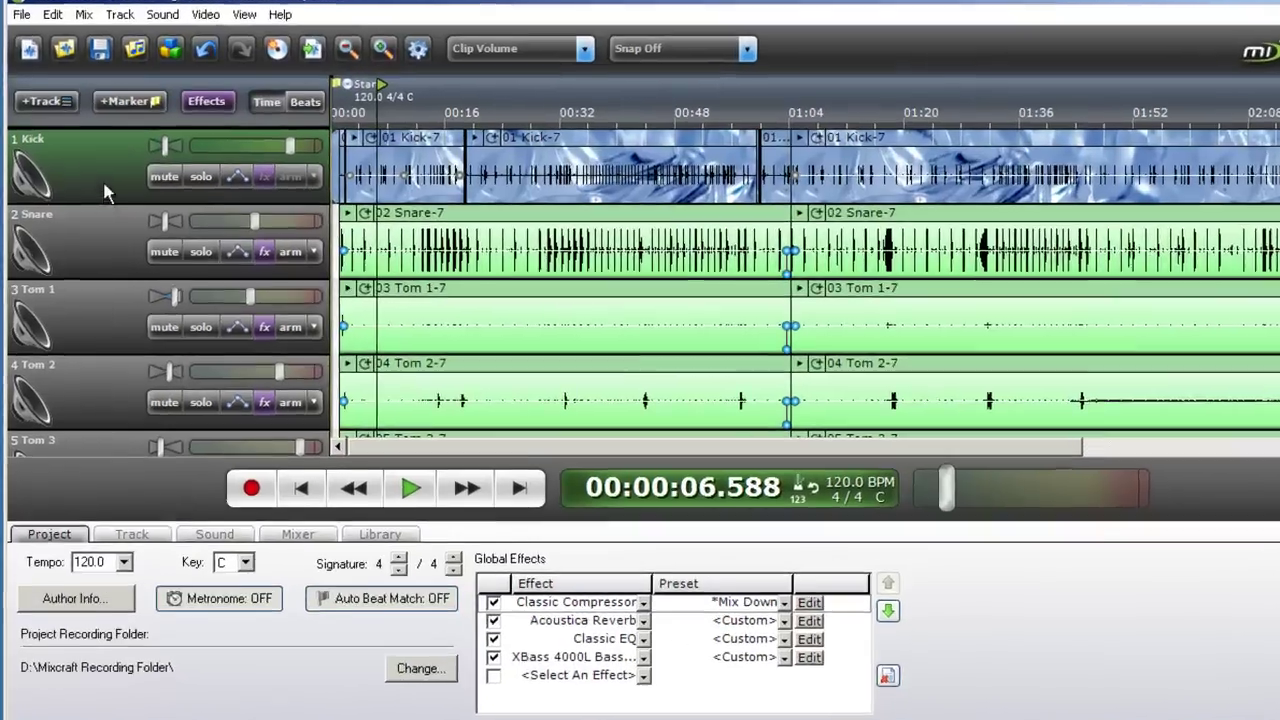
{"action": "right_click", "coordinate": [99, 179]}
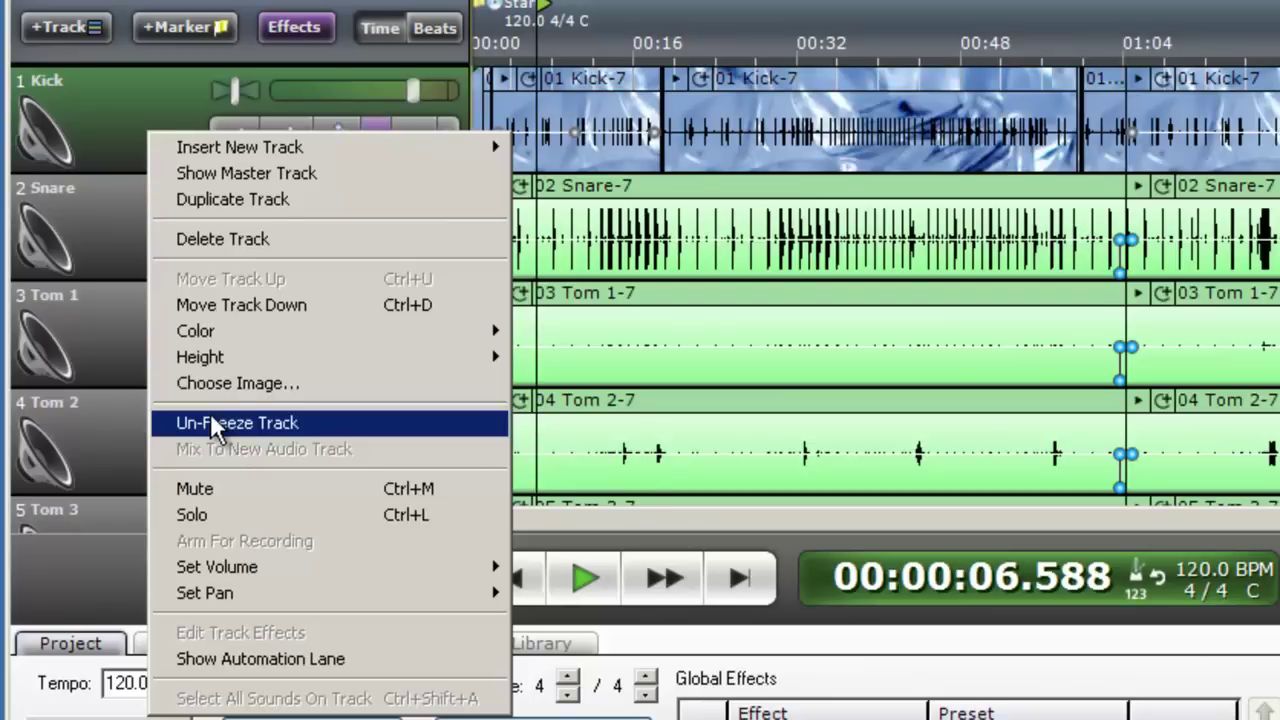
{"action": "left_click", "coordinate": [211, 418]}
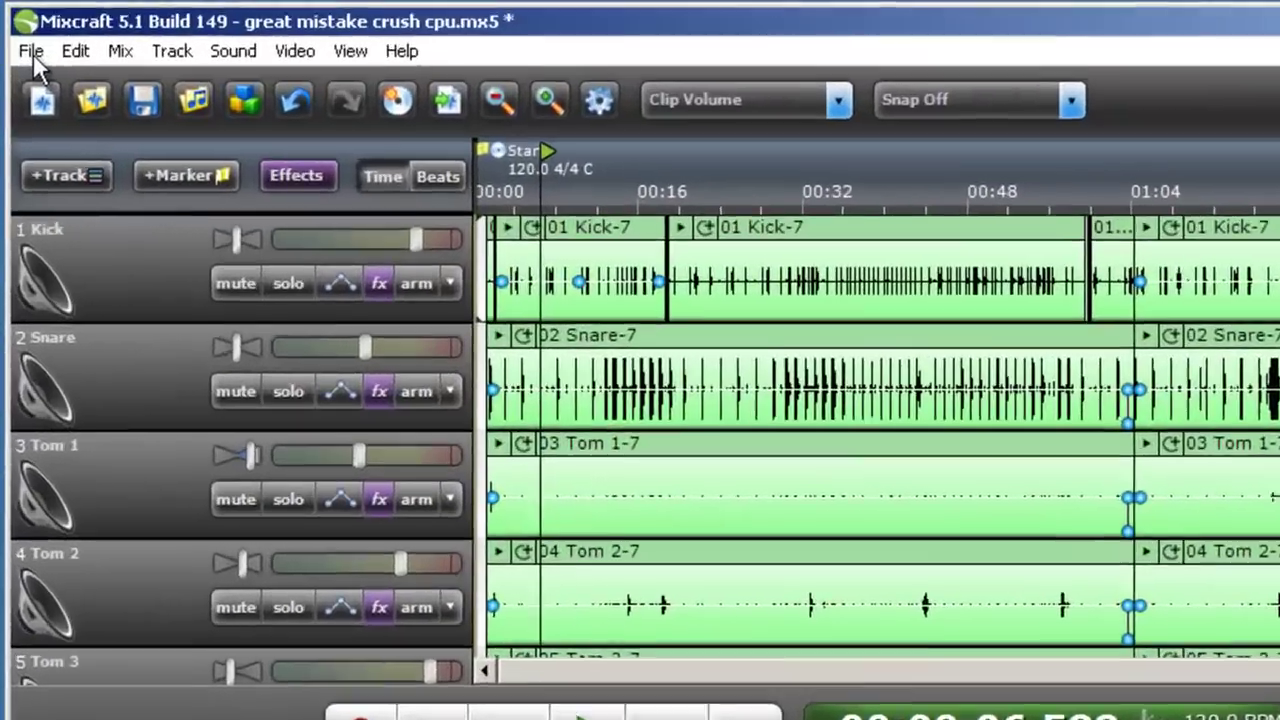
Step: Check Conserve CPU Mode in the Display preferences and apply it
{"action": "left_click", "coordinate": [32, 52]}
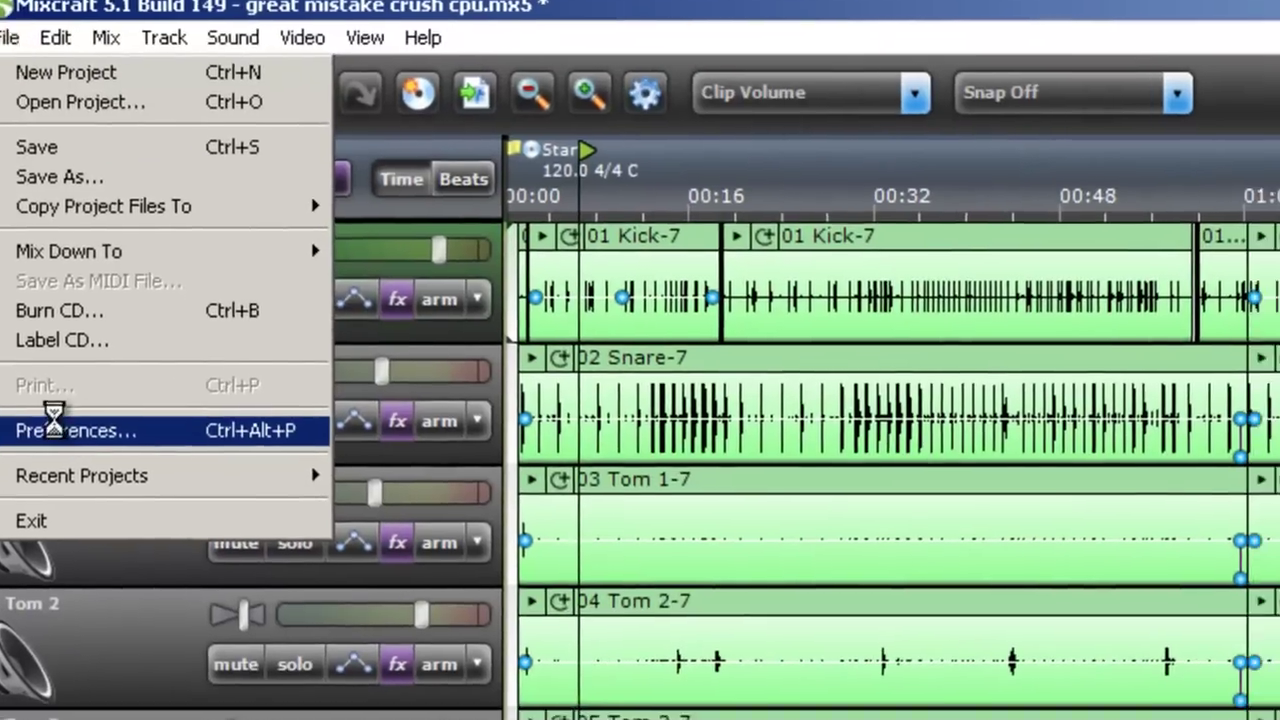
{"action": "left_click", "coordinate": [55, 428]}
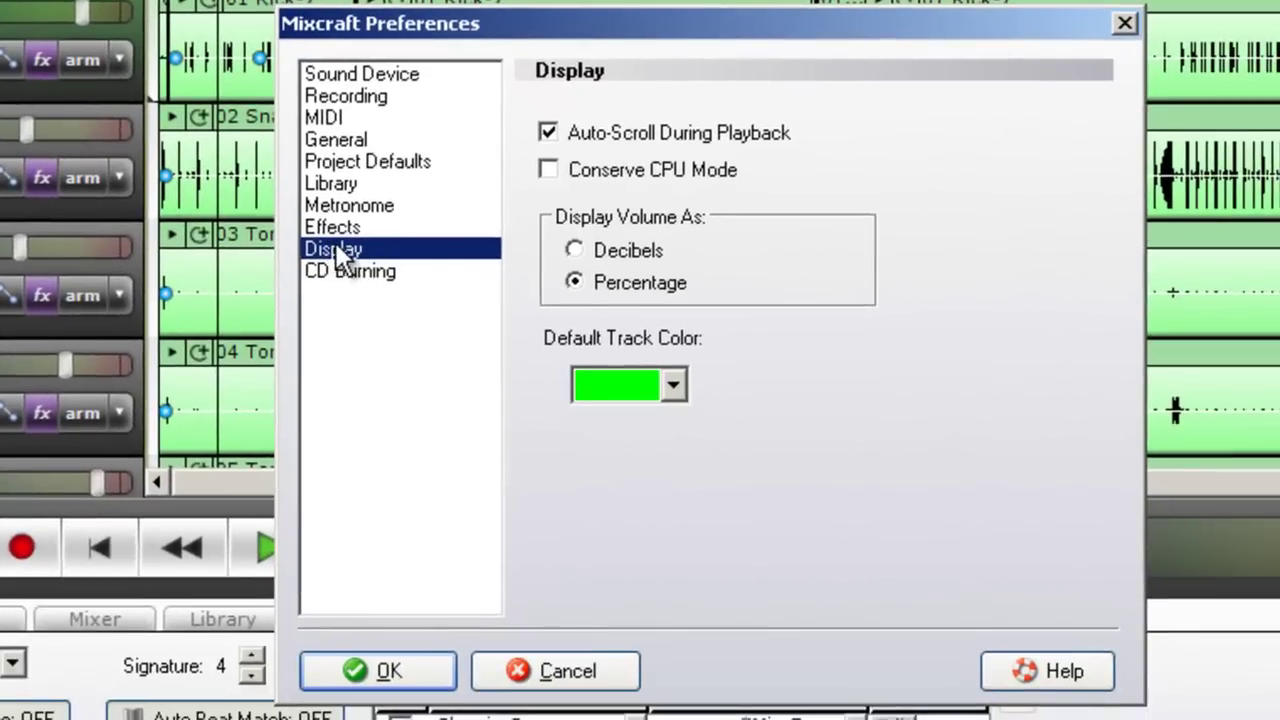
{"action": "left_click", "coordinate": [547, 168]}
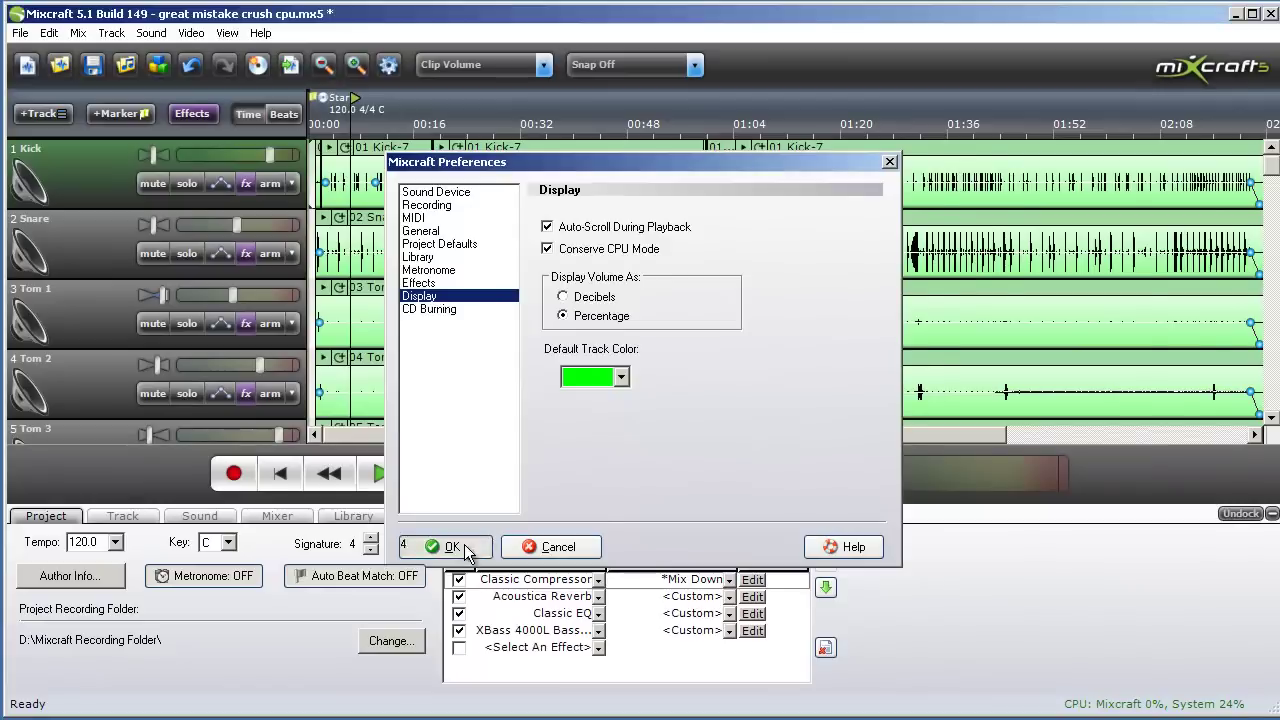
{"action": "left_click", "coordinate": [450, 546]}
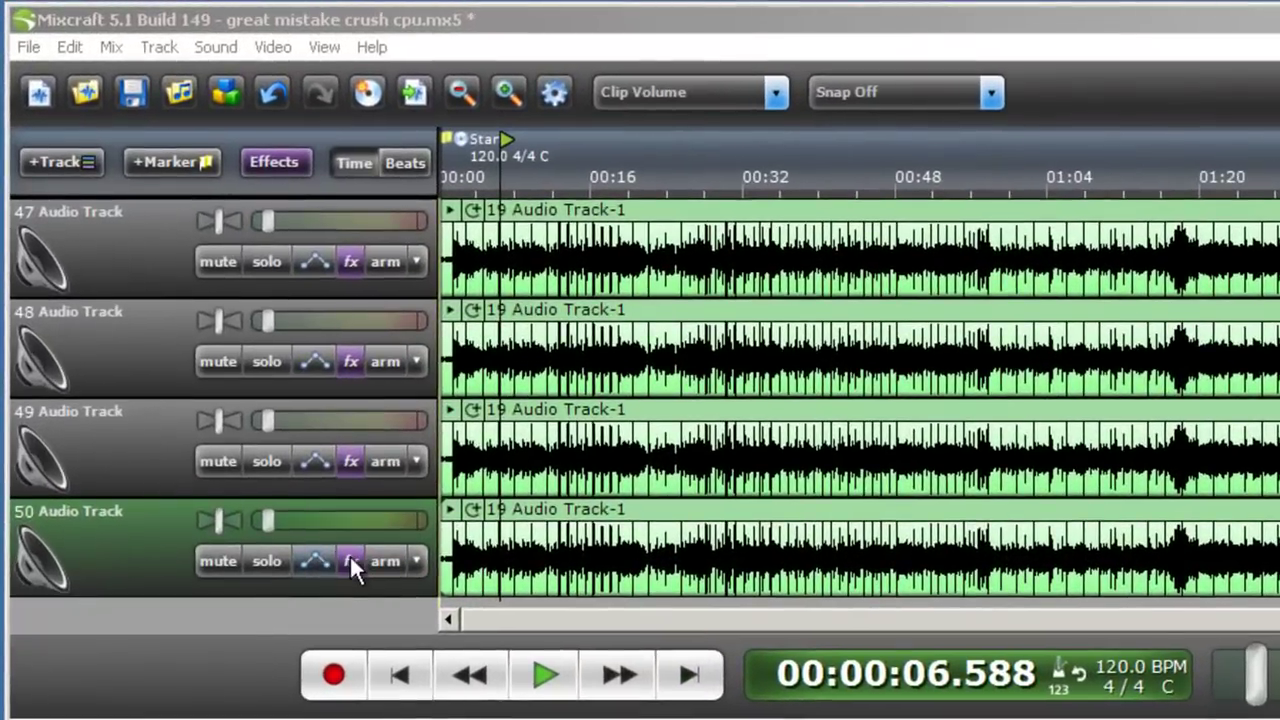
Step: Uncheck track 50's Acoustica EQ, Classic Flanger, Classic Compressor and Acoustica Reverb effects
{"action": "left_click", "coordinate": [246, 393]}
{"action": "left_click", "coordinate": [537, 527]}
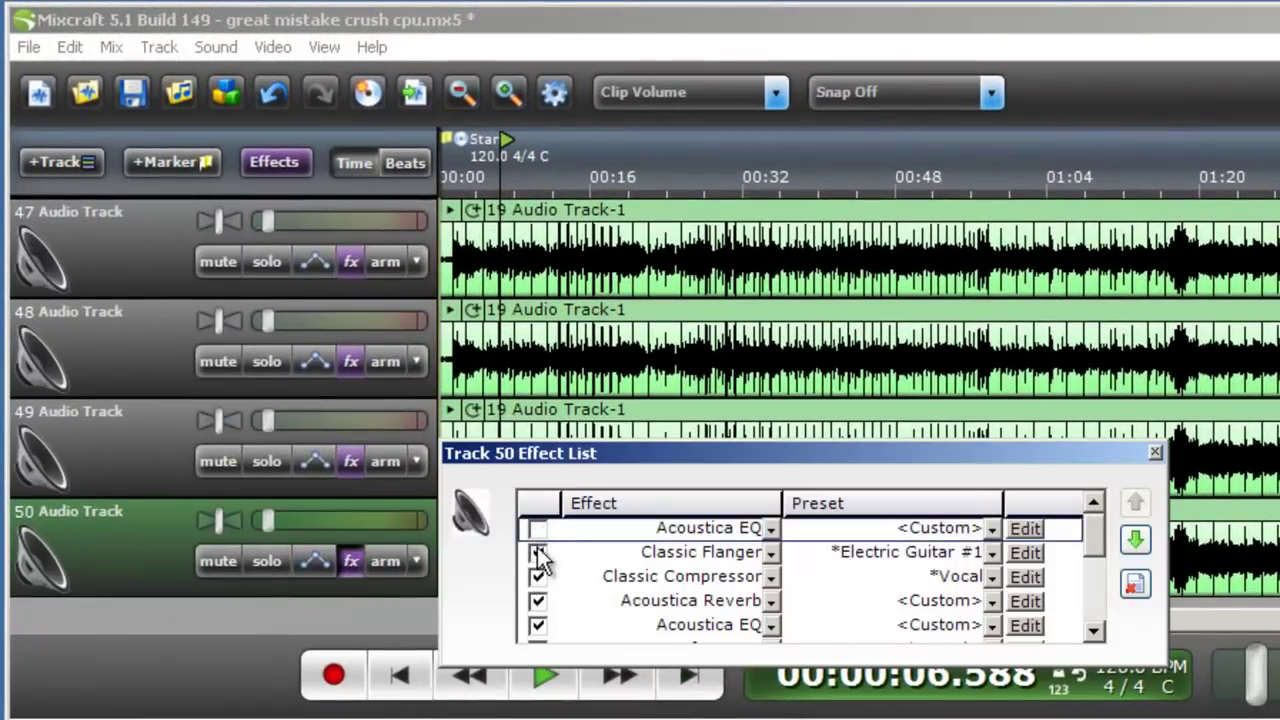
{"action": "left_click", "coordinate": [537, 552]}
{"action": "left_click", "coordinate": [537, 576]}
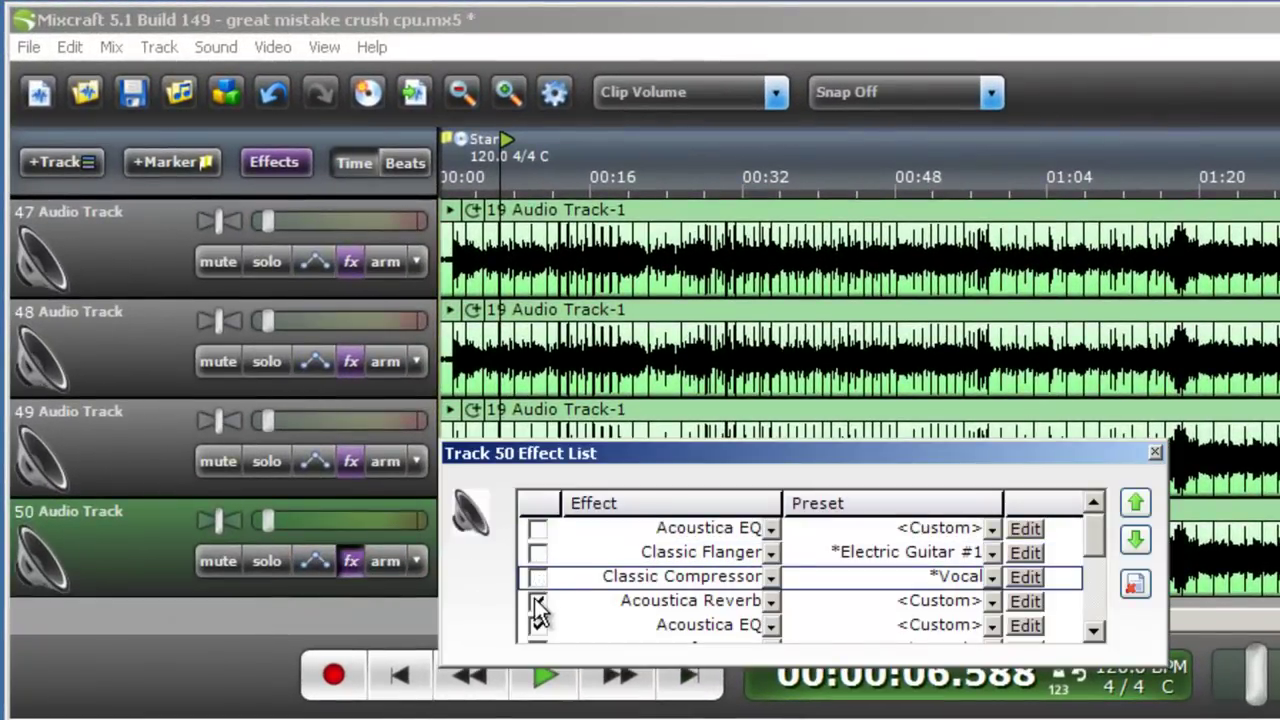
{"action": "left_click", "coordinate": [537, 600]}
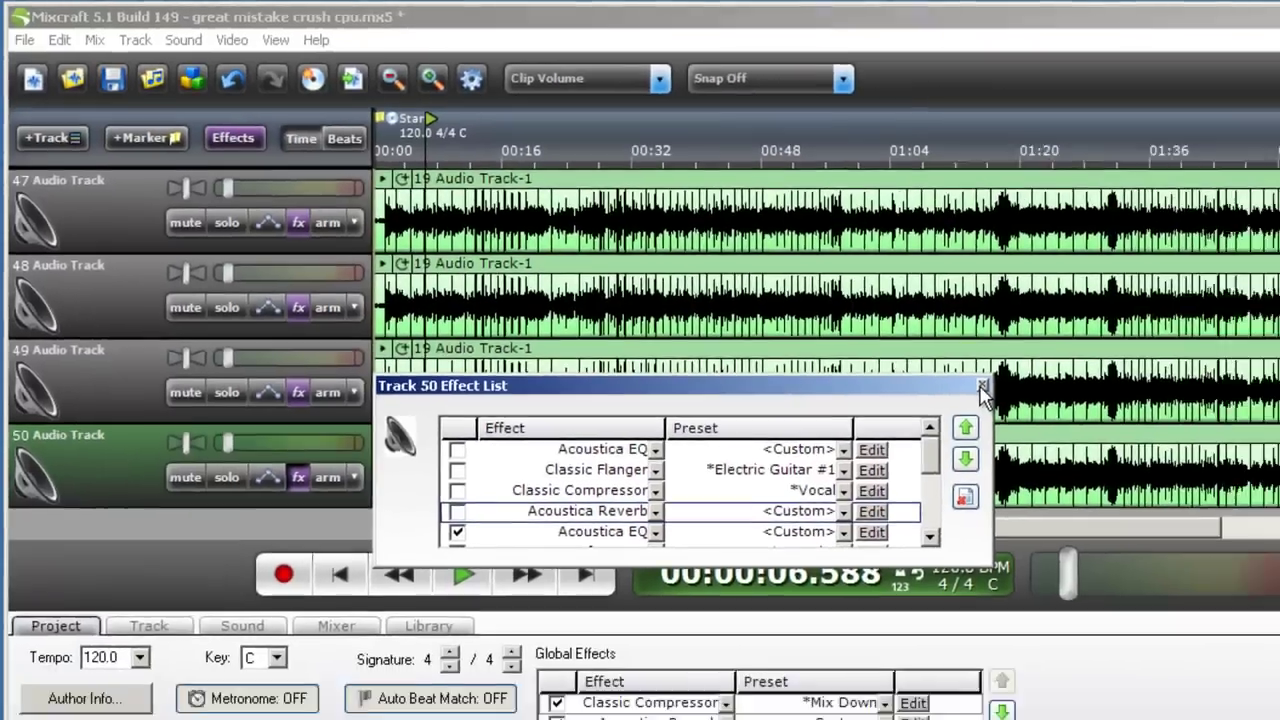
{"action": "left_click", "coordinate": [1155, 452]}
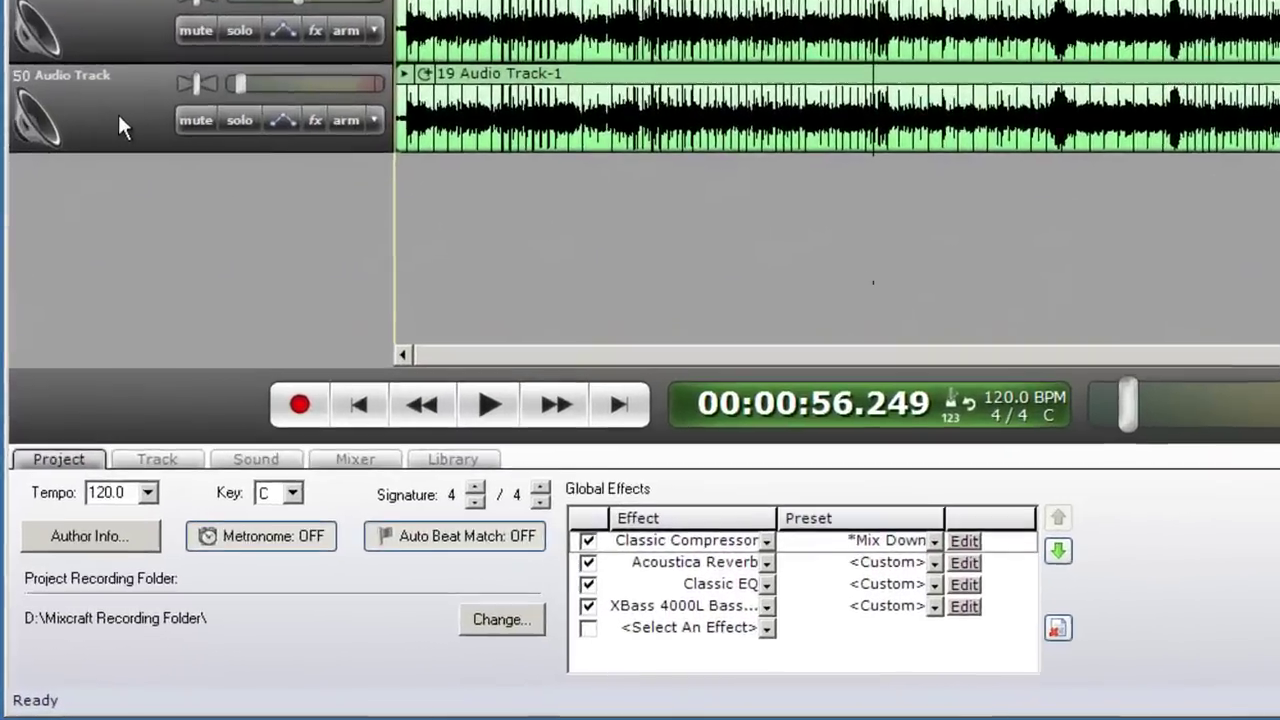
Step: Insert a new send track named Send Track 1 from the track header menu
{"action": "right_click", "coordinate": [96, 256]}
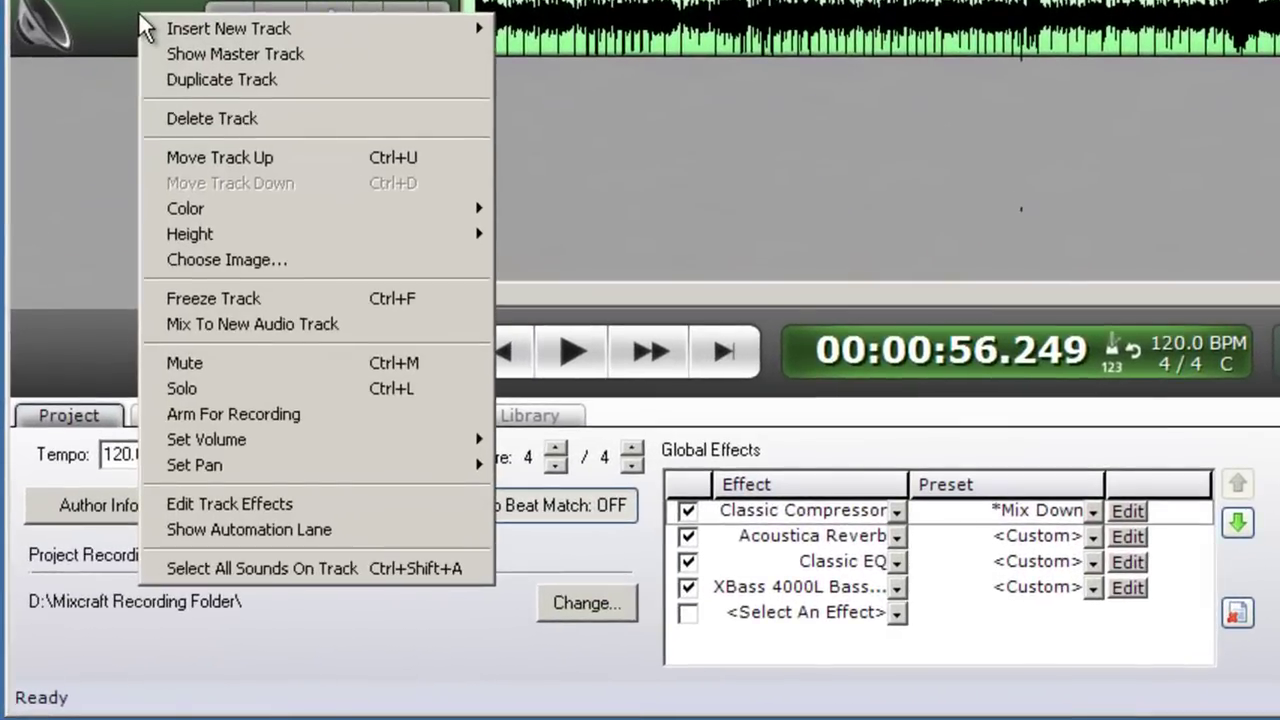
{"action": "mouse_move", "coordinate": [160, 32]}
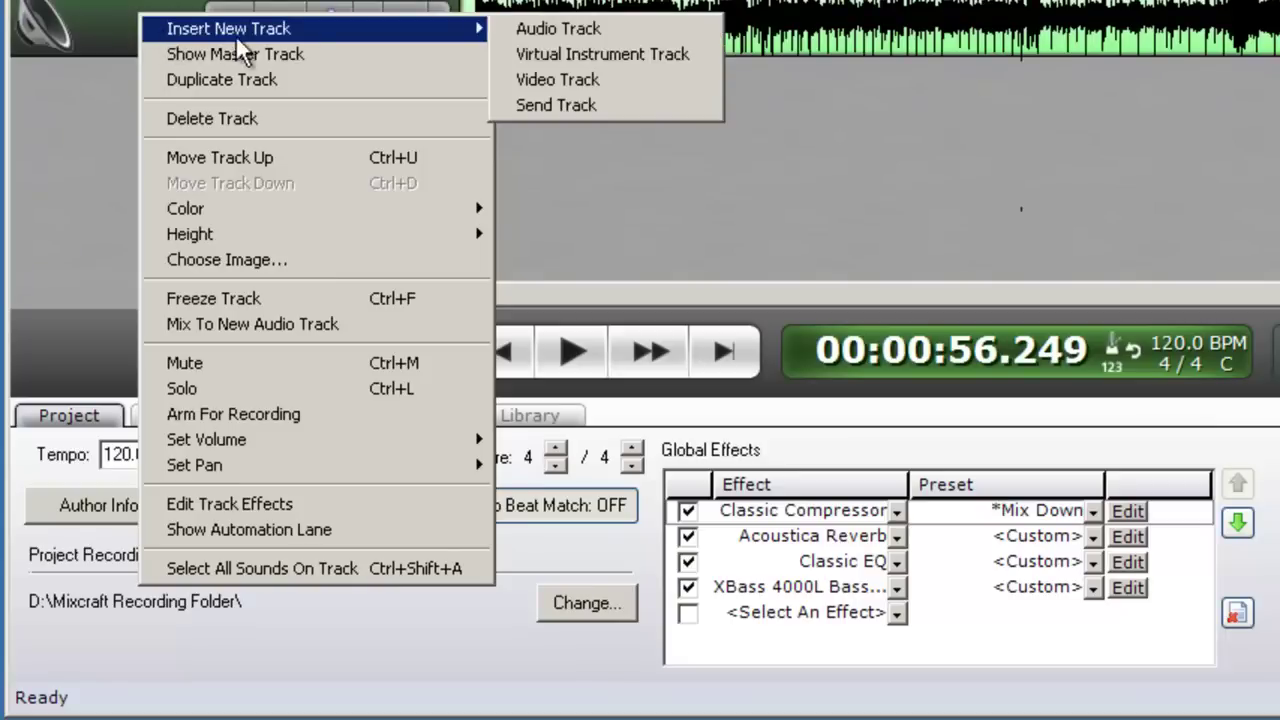
{"action": "left_click", "coordinate": [531, 104]}
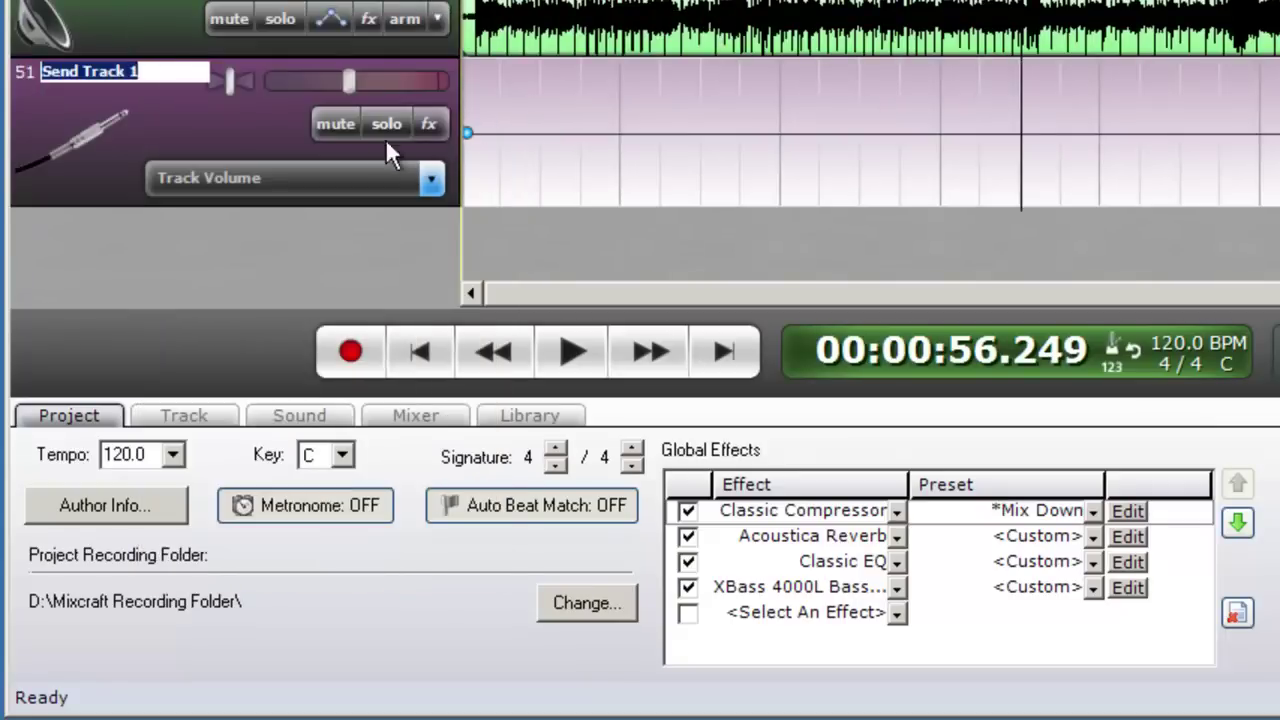
{"action": "left_click", "coordinate": [274, 128]}
Step: Add a Classic Delay effect to Send Track 1's effect list
{"action": "left_click", "coordinate": [436, 127]}
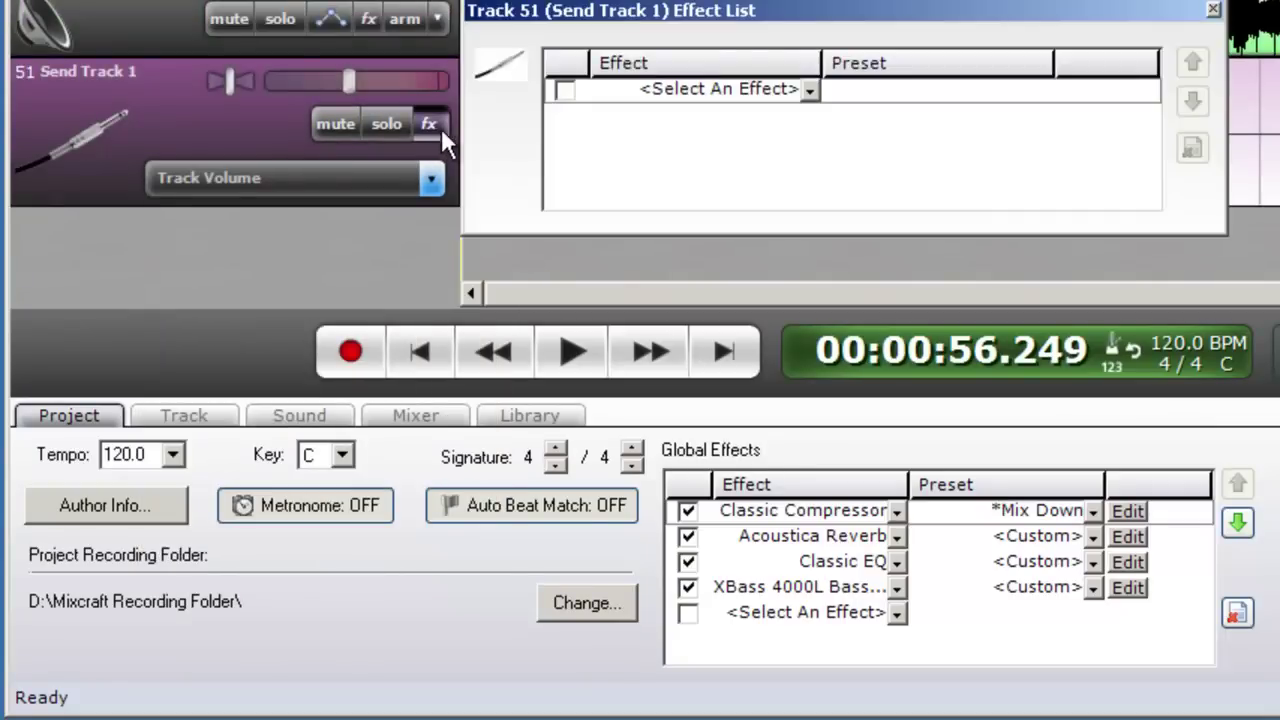
{"action": "left_click", "coordinate": [665, 92]}
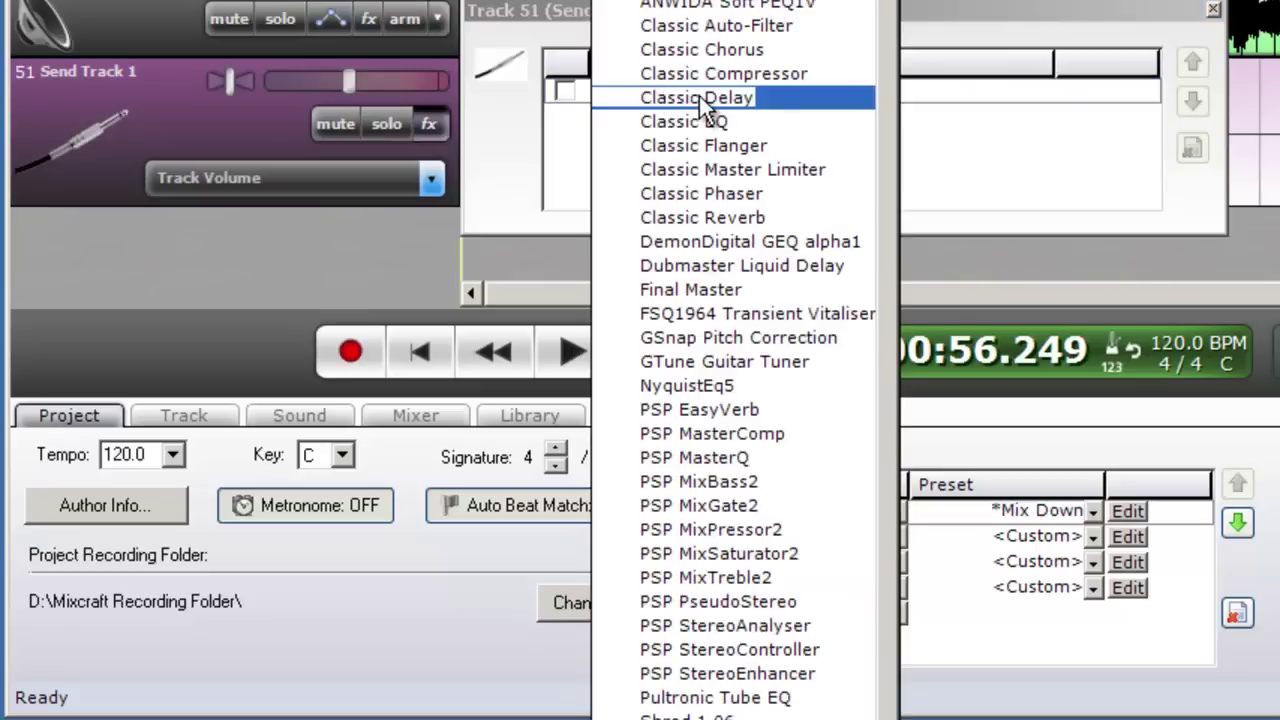
{"action": "left_click", "coordinate": [703, 100]}
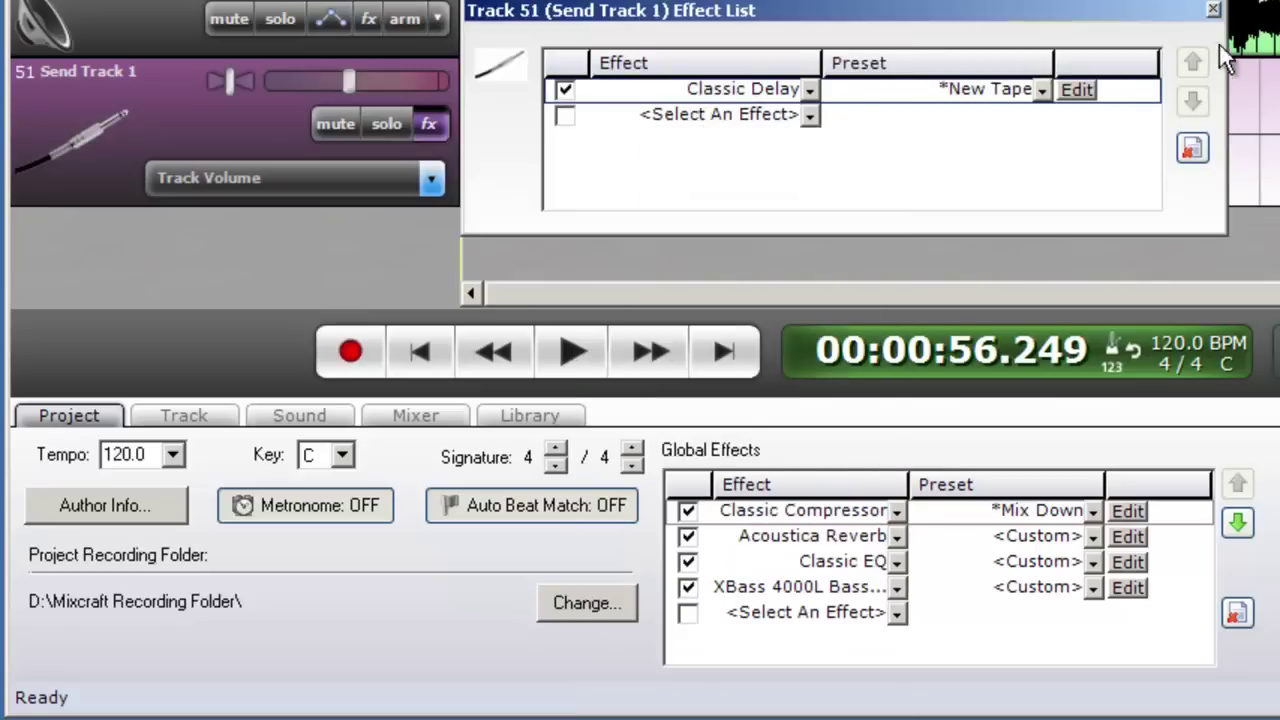
{"action": "left_click", "coordinate": [1211, 10]}
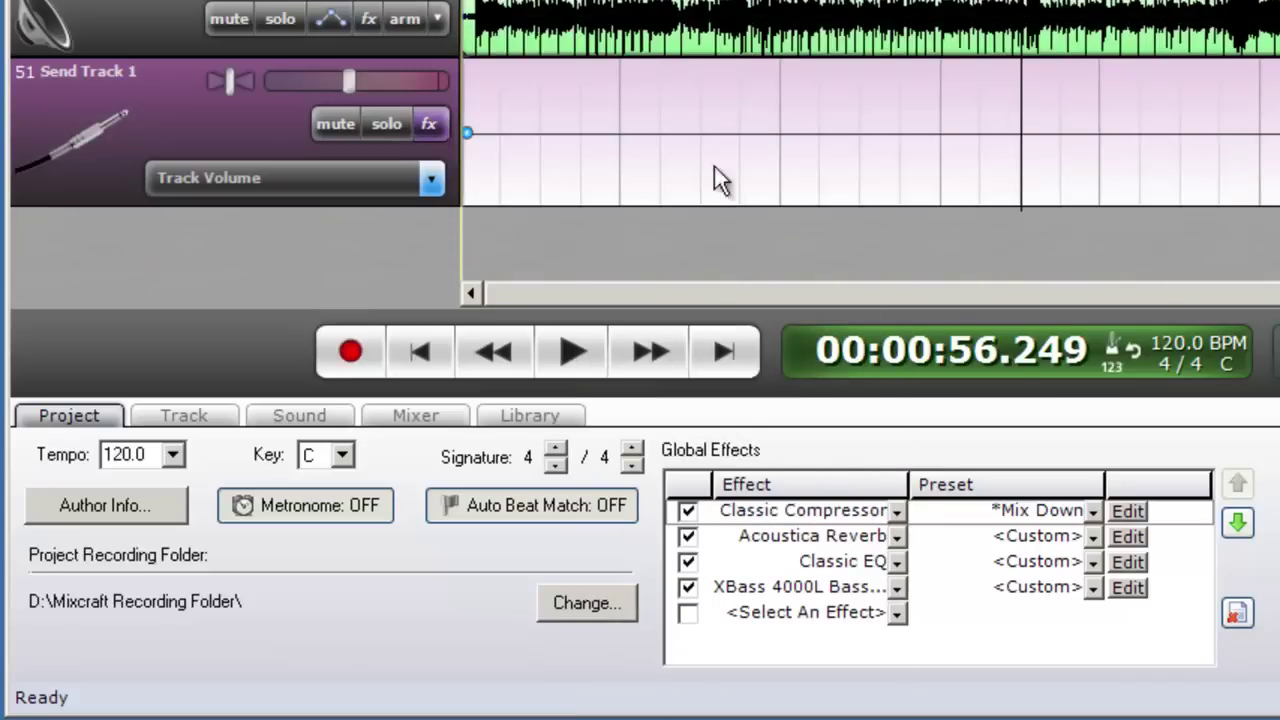
{"action": "left_click", "coordinate": [432, 180]}
{"action": "mouse_move", "coordinate": [337, 323]}
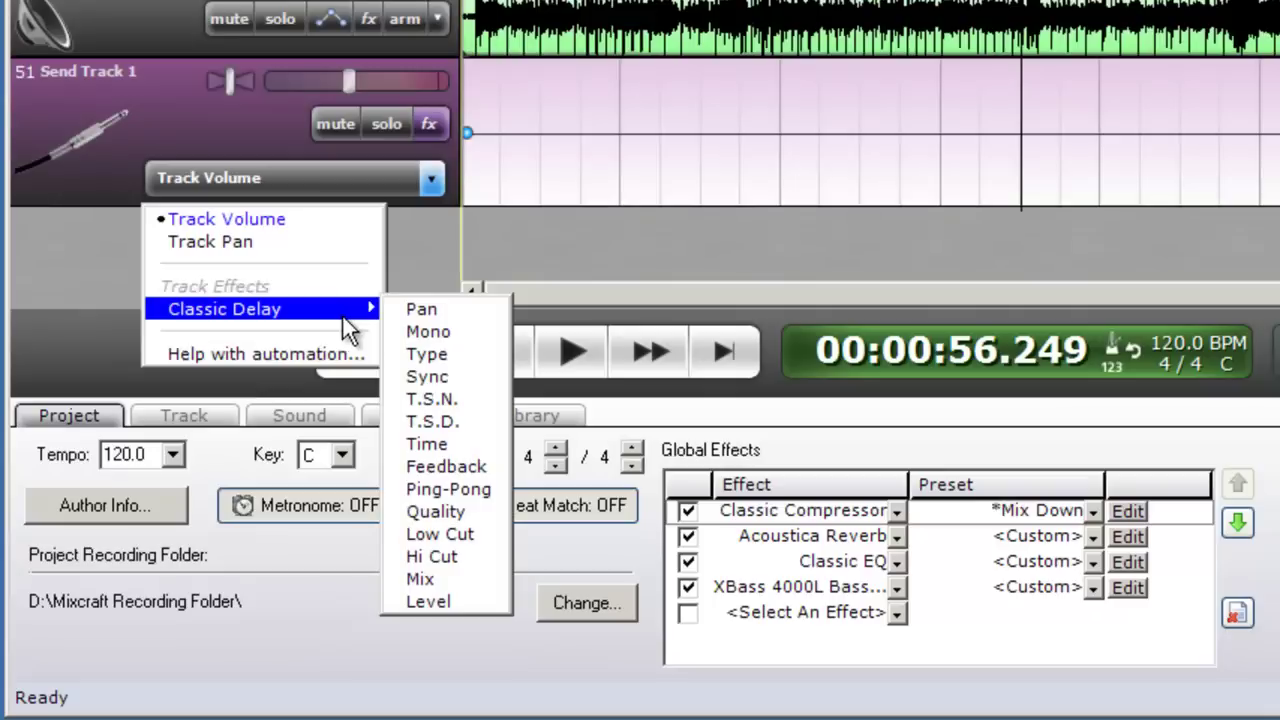
Step: Show Classic Delay Mix on the send lane and route tracks 50 and 49 to (51) Send Track 1
{"action": "left_click", "coordinate": [459, 578]}
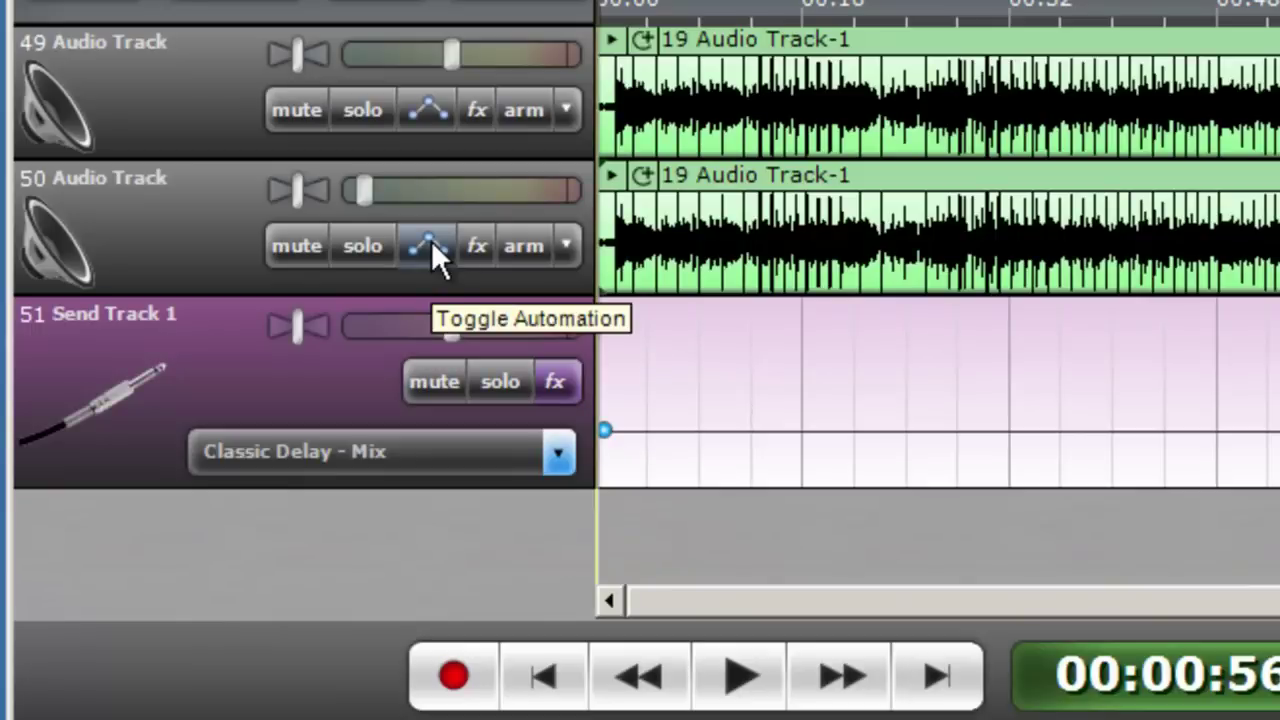
{"action": "left_click", "coordinate": [432, 246]}
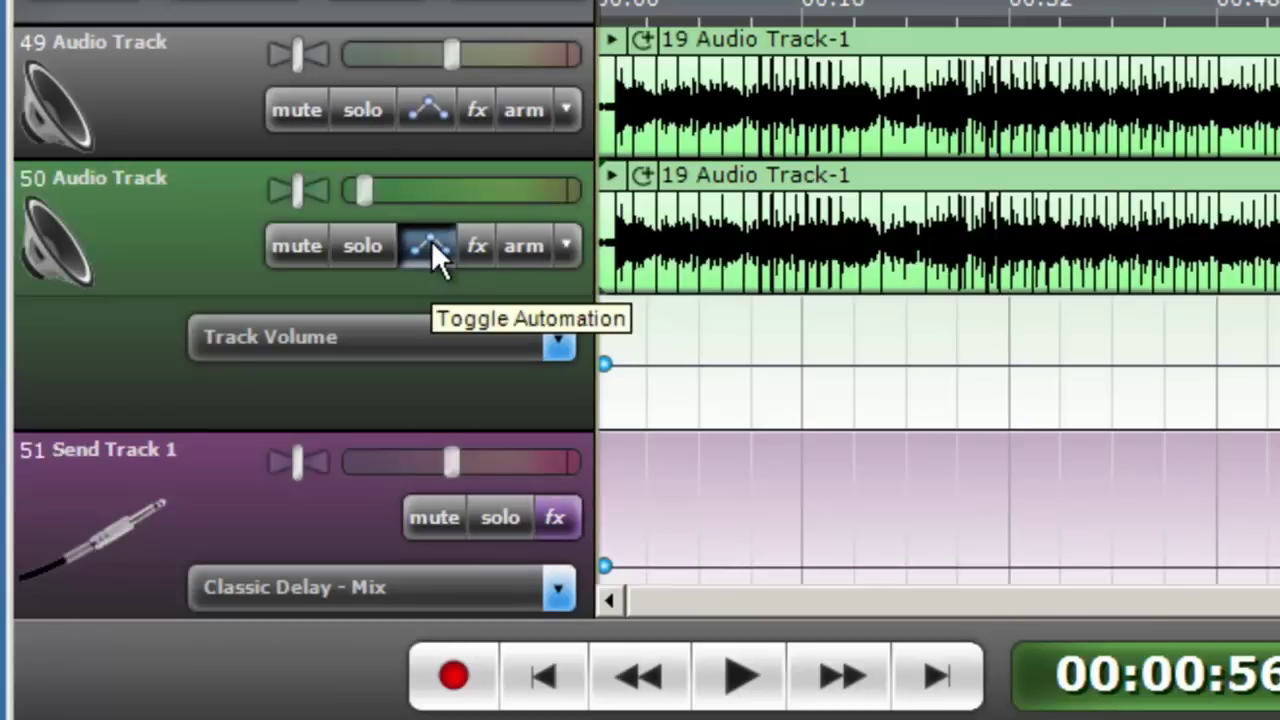
{"action": "left_click", "coordinate": [478, 340]}
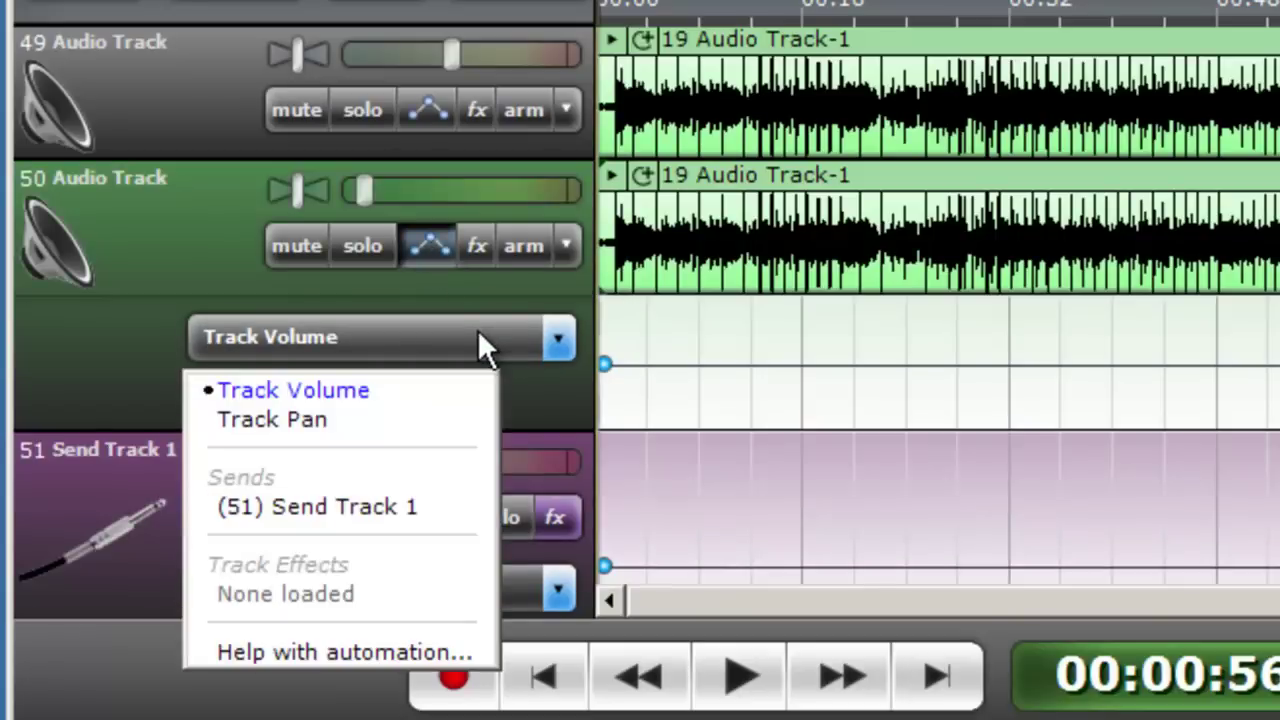
{"action": "left_click", "coordinate": [384, 507]}
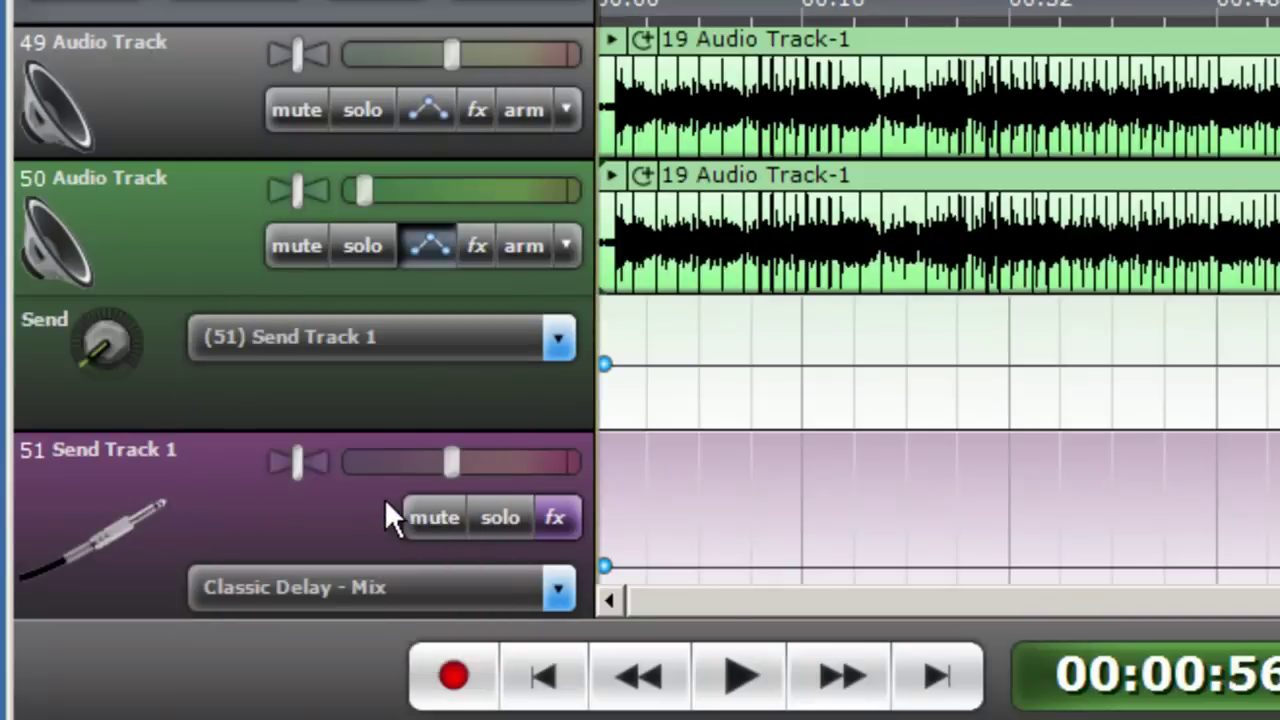
{"action": "left_click", "coordinate": [425, 108]}
{"action": "left_click", "coordinate": [433, 198]}
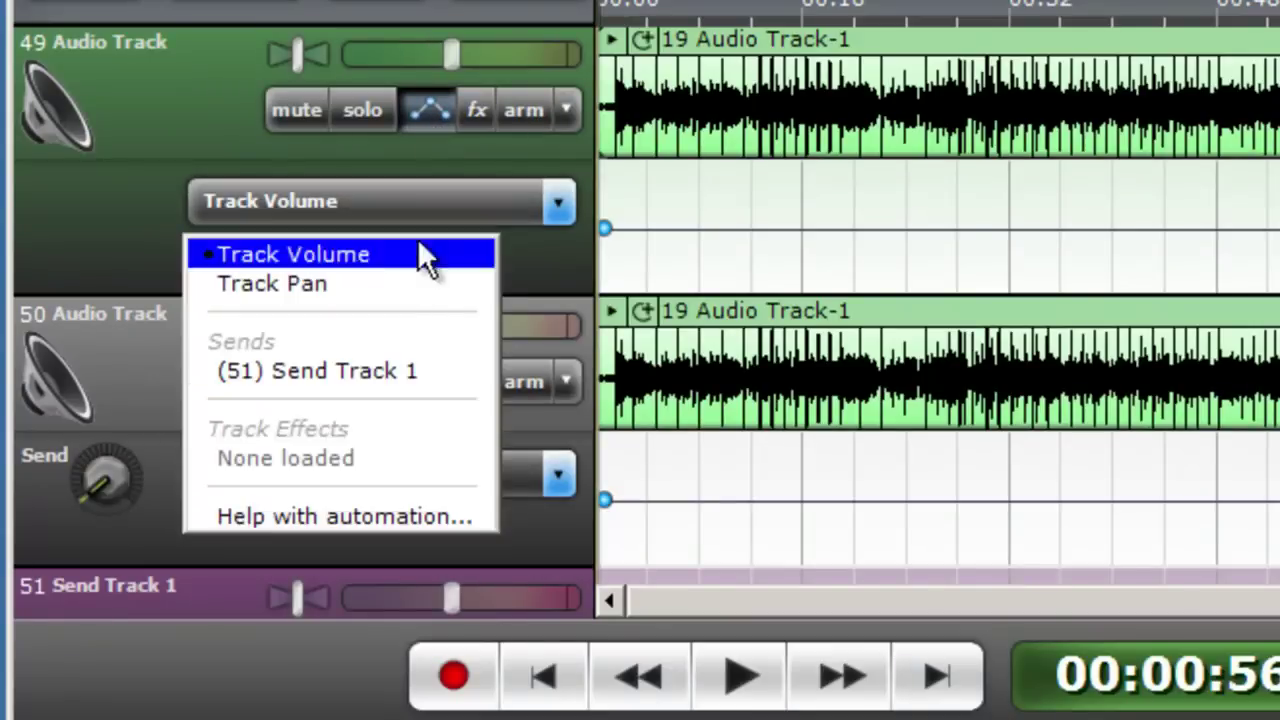
{"action": "left_click", "coordinate": [366, 370]}
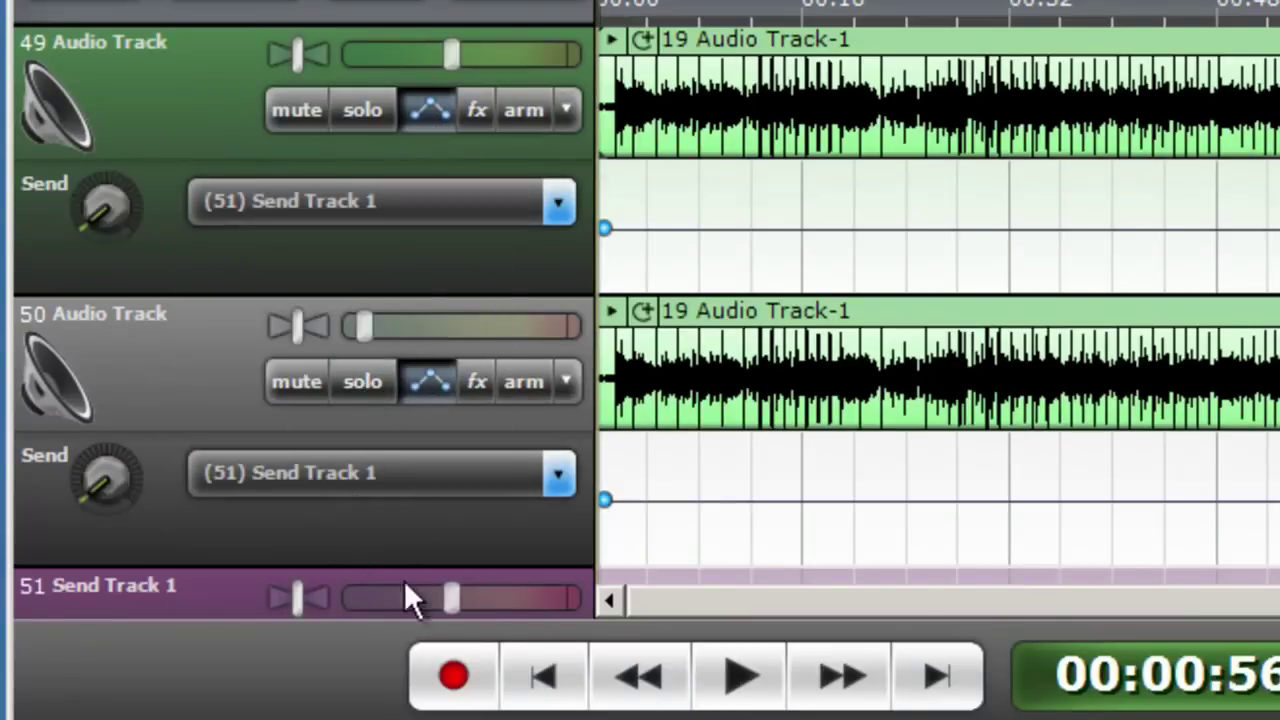